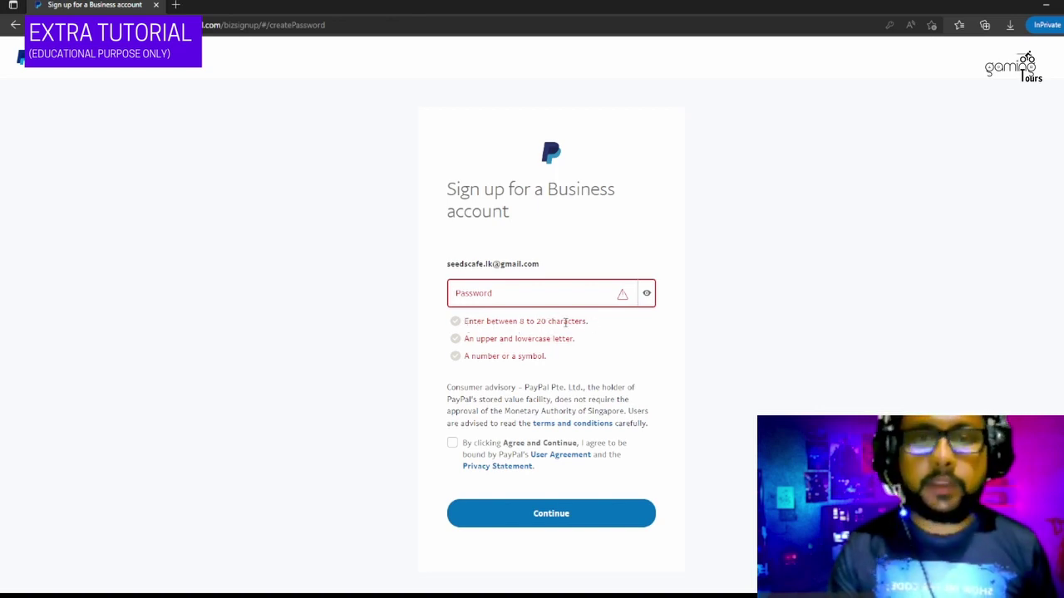
- Review the three password rules: 8–20 characters, upper and lowercase letters, and a number or symbol
left_click_drag(592, 326, 504, 322)
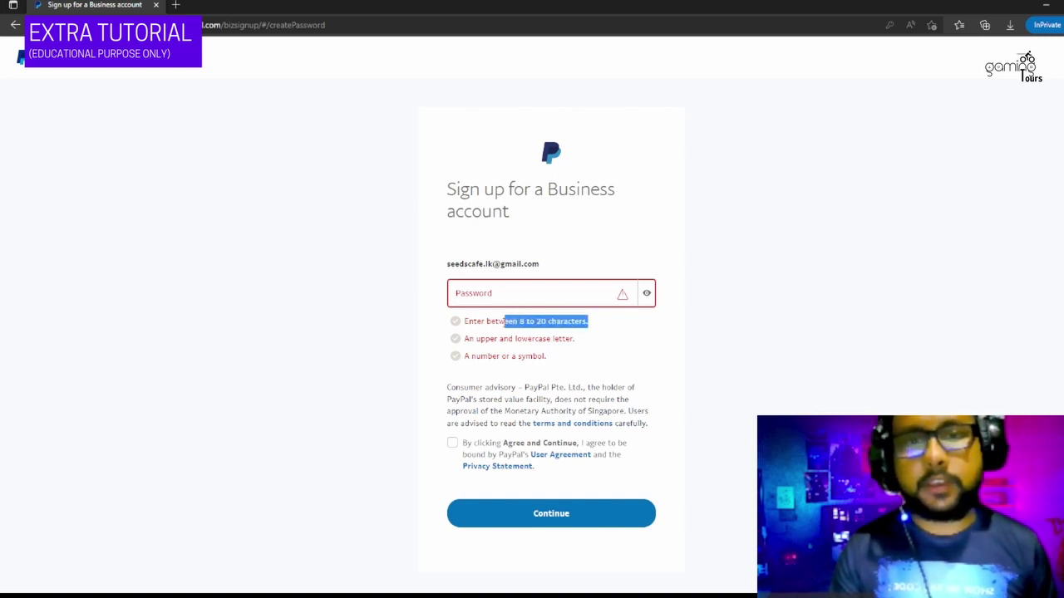
left_click(615, 318)
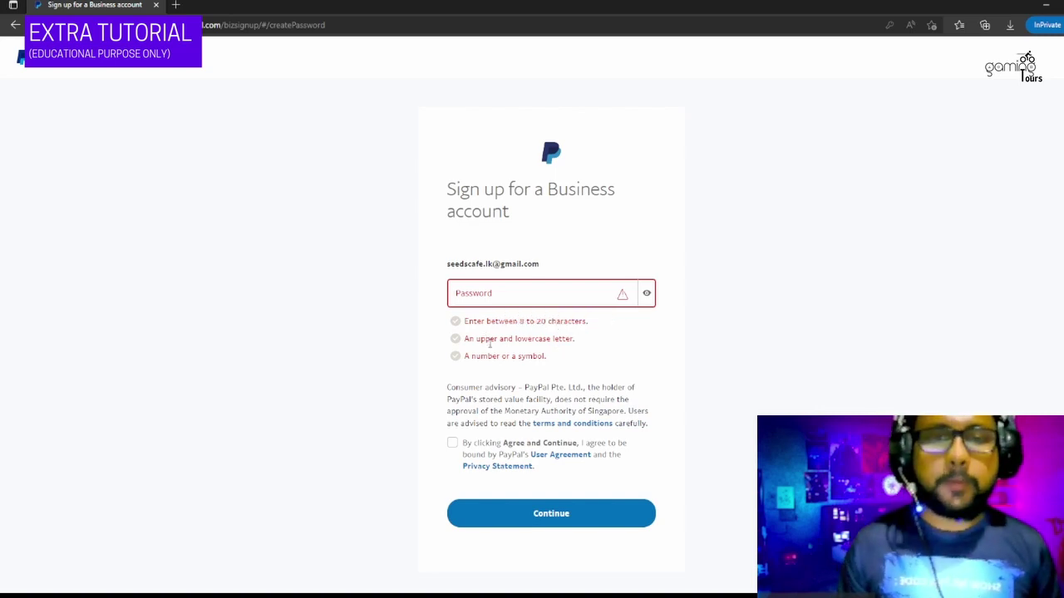
left_click_drag(492, 343, 627, 344)
left_click(642, 347)
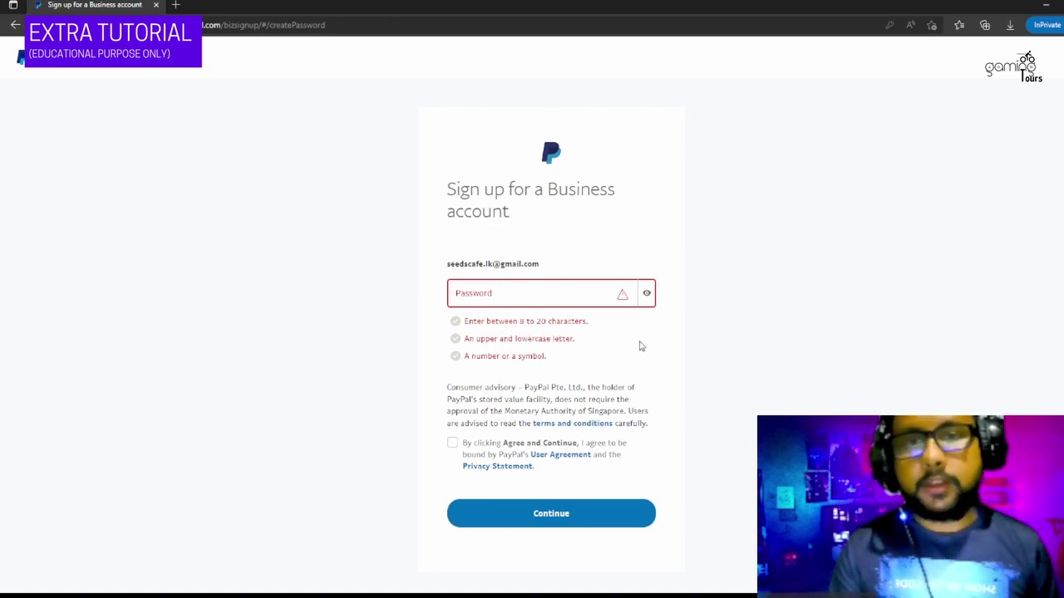
left_click_drag(551, 361, 496, 358)
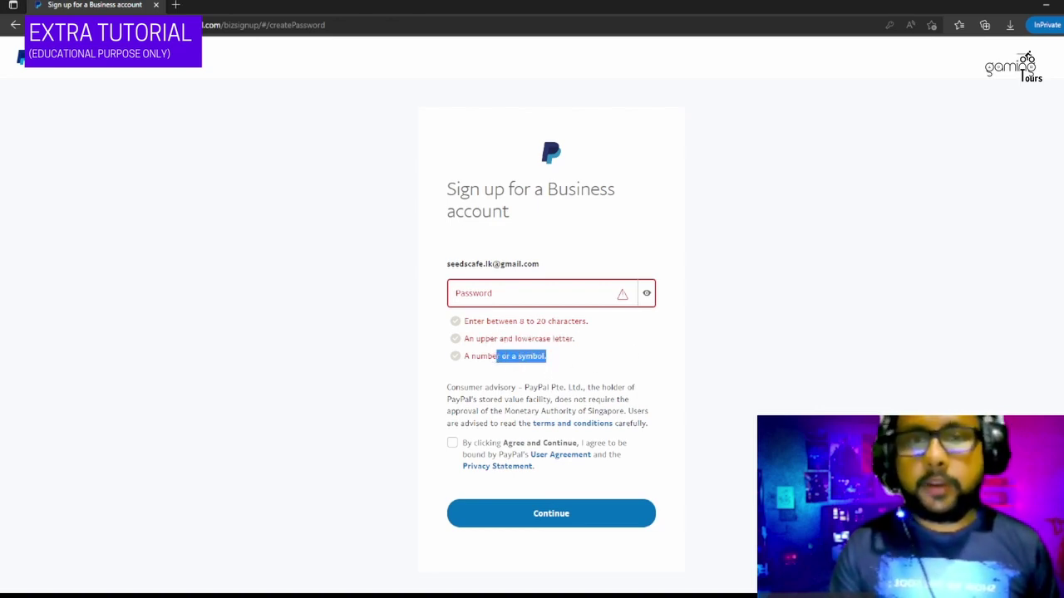
left_click(570, 360)
- Enter a password that meets all three rules and tick the User Agreement and Privacy Statement box
left_click(535, 293)
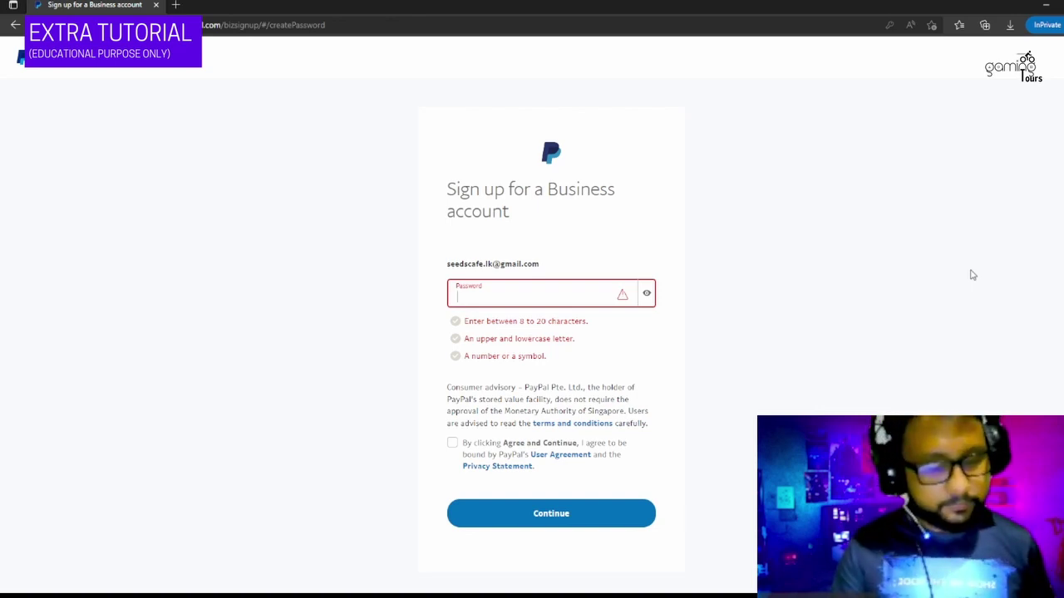
type("***")
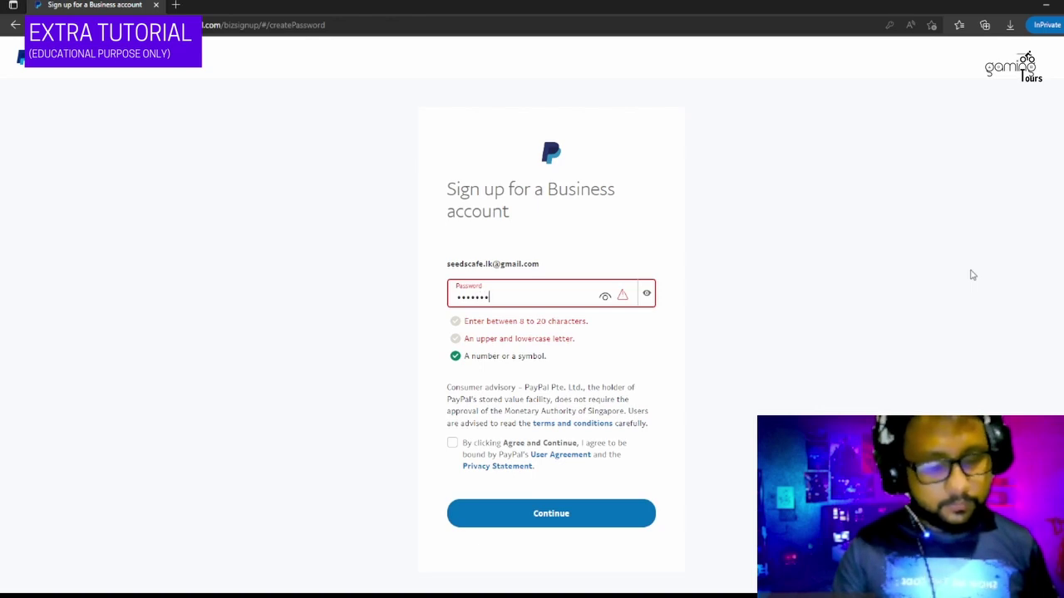
type("****")
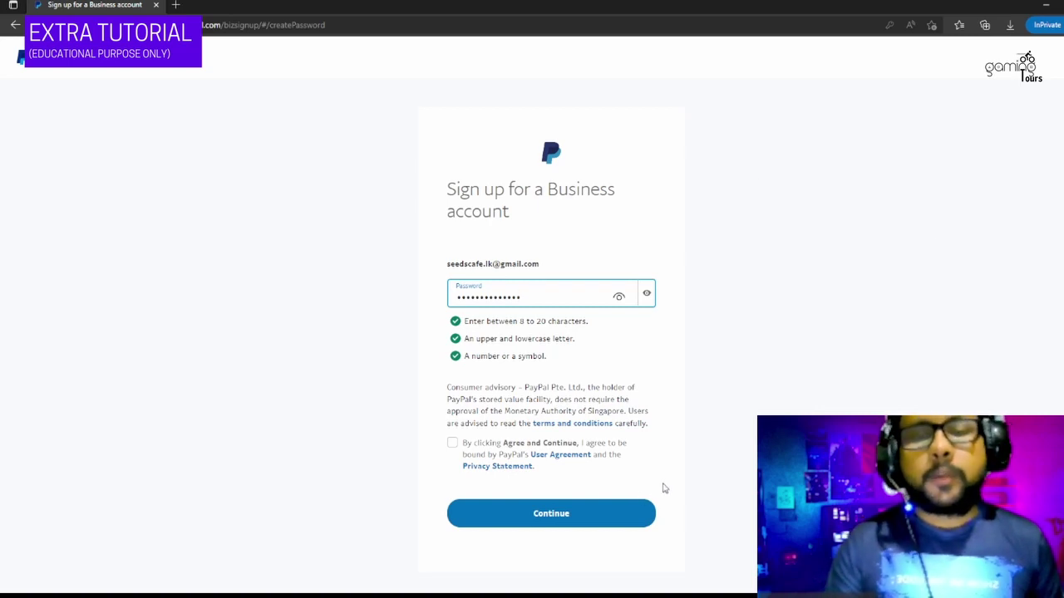
scroll(656, 360, "down", 1)
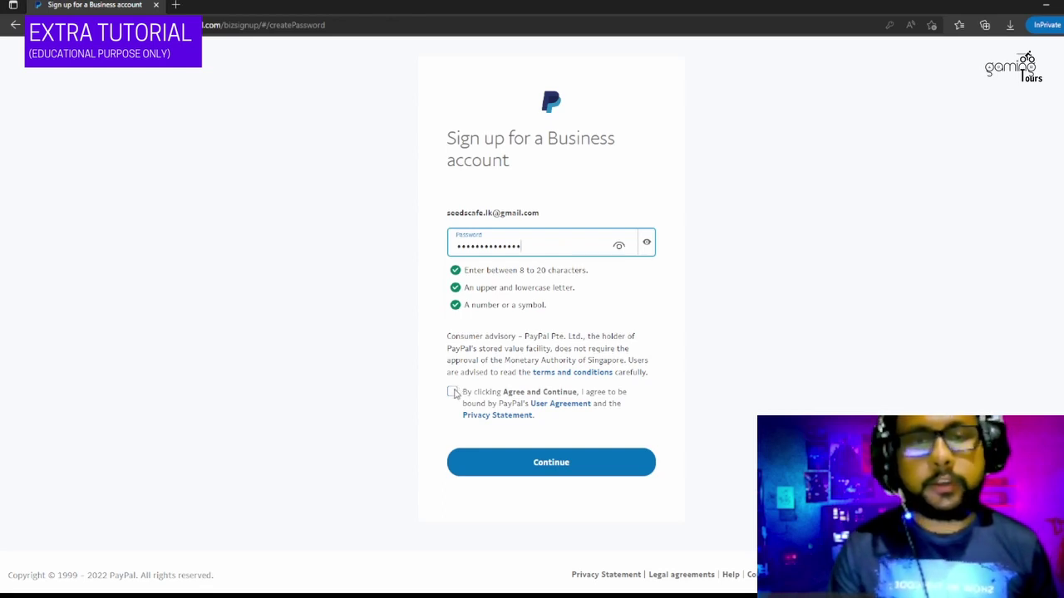
left_click(452, 392)
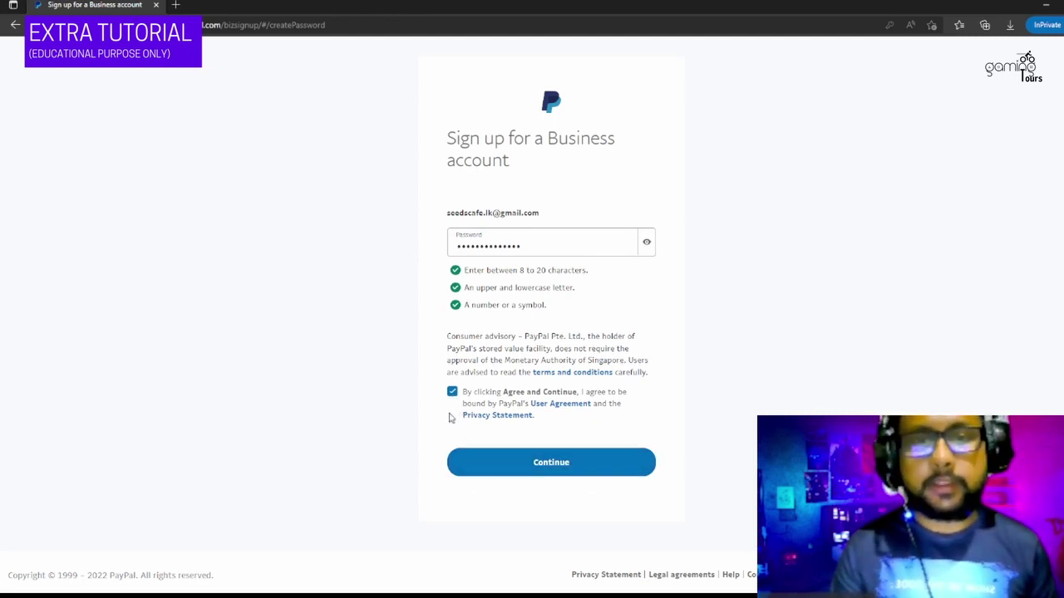
- Continue to the business form and fill the legal names and business name 'Gaming Tours'
left_click(546, 471)
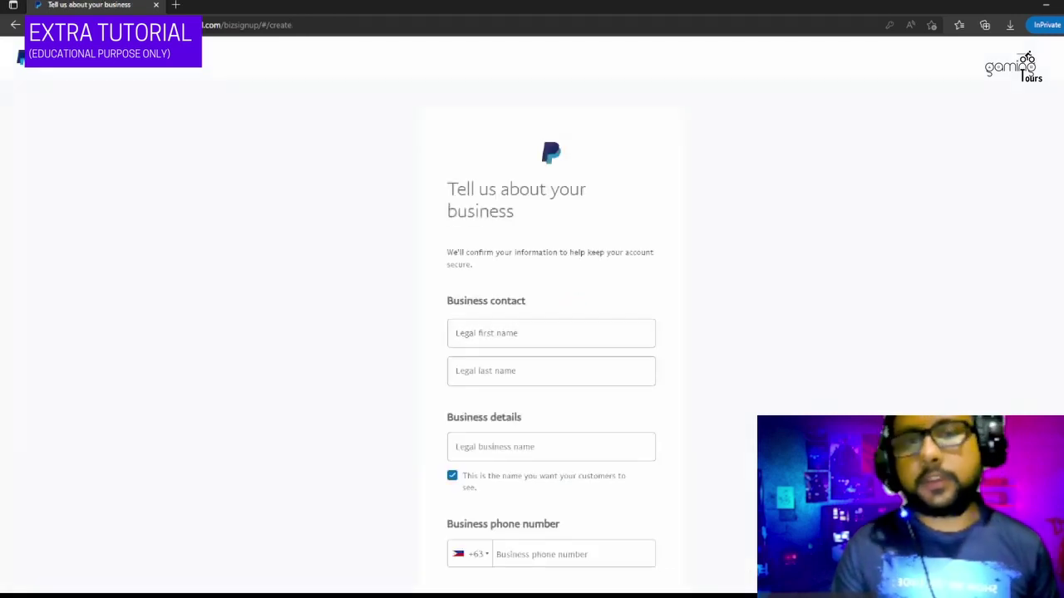
scroll(1030, 399, "down", 2)
scroll(468, 290, "up", 2)
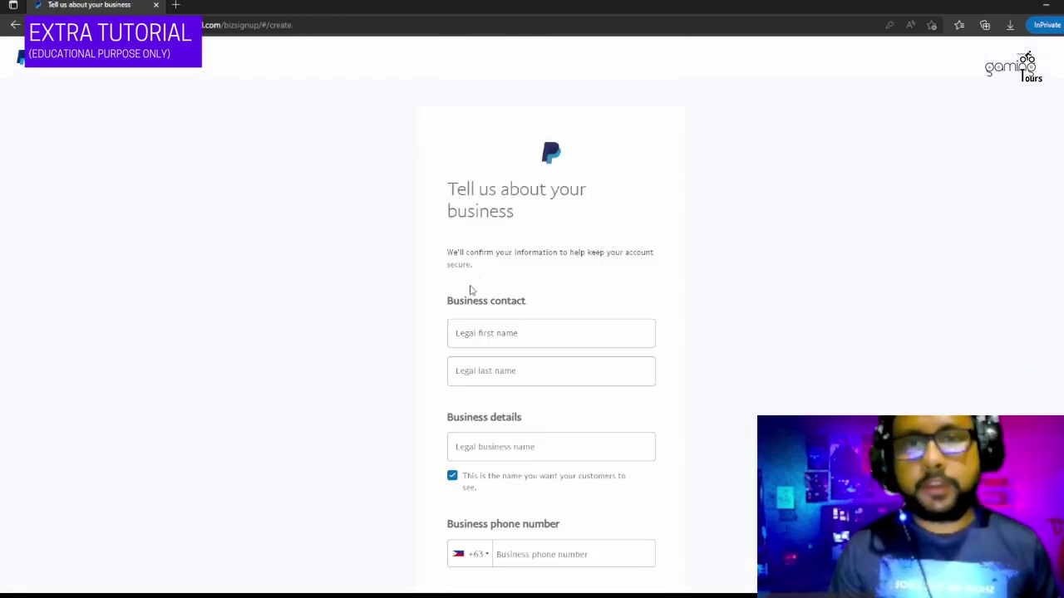
scroll(473, 286, "down", 1)
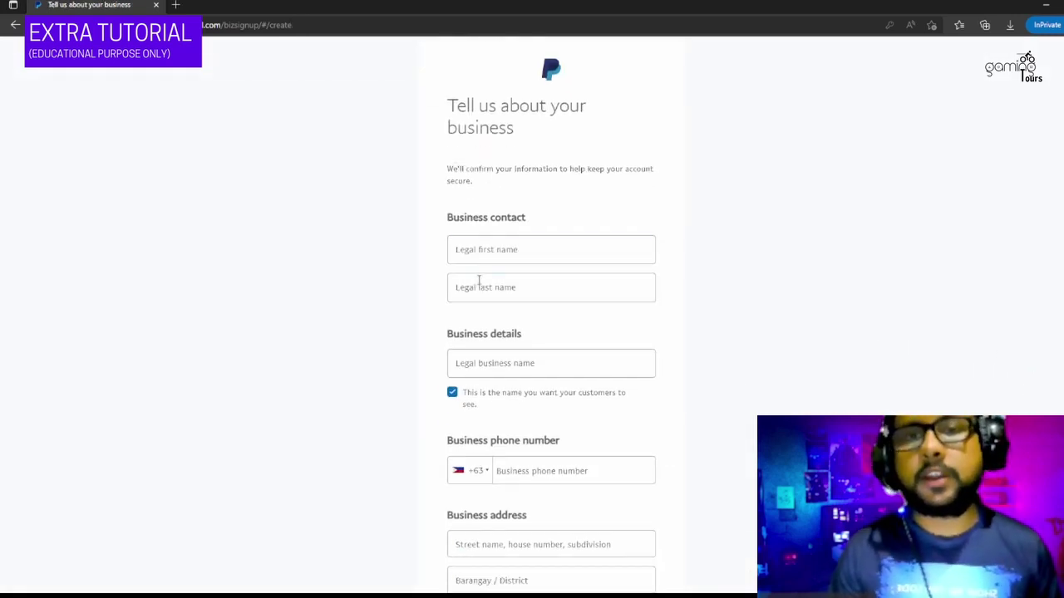
left_click(501, 254)
left_click(784, 255)
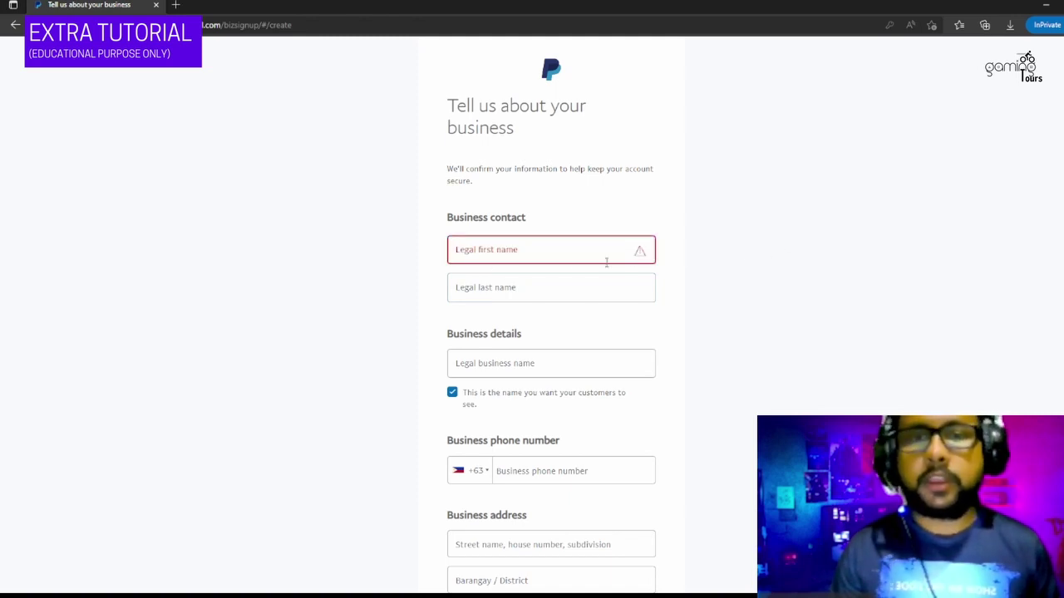
left_click(559, 258)
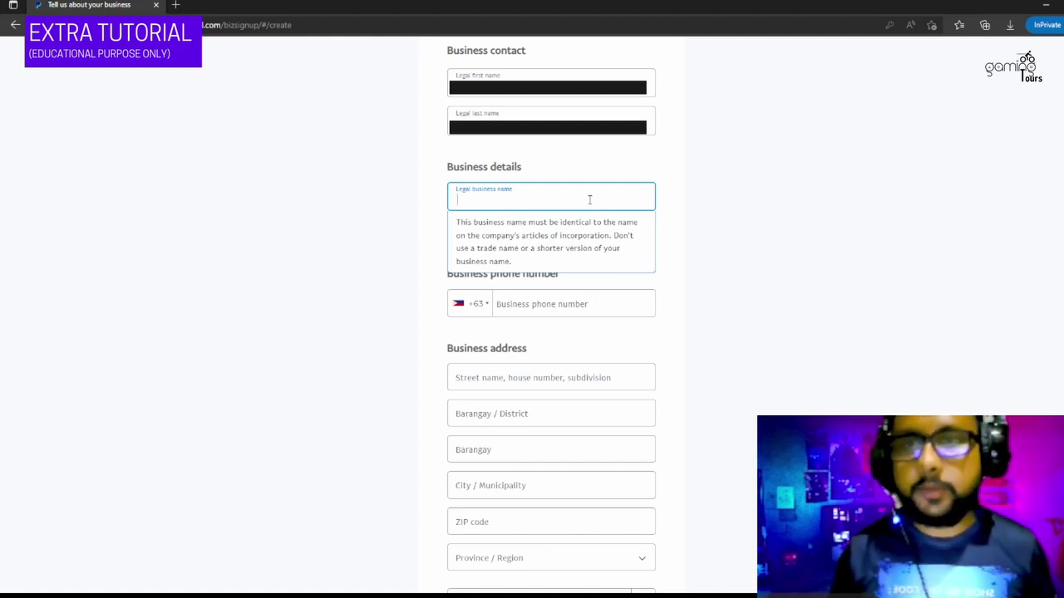
type("Gaming Tours")
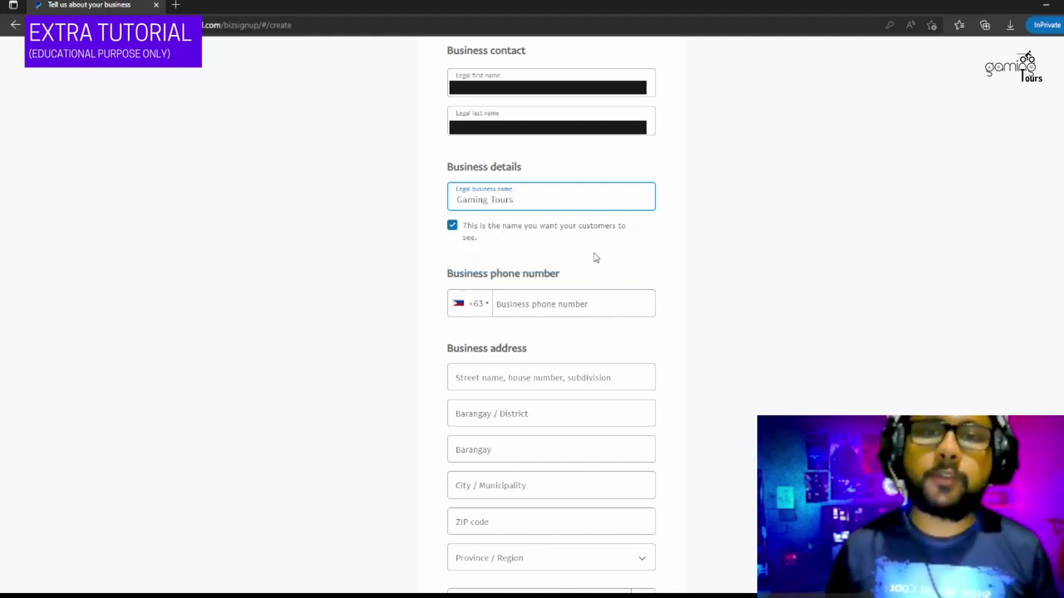
left_click(625, 275)
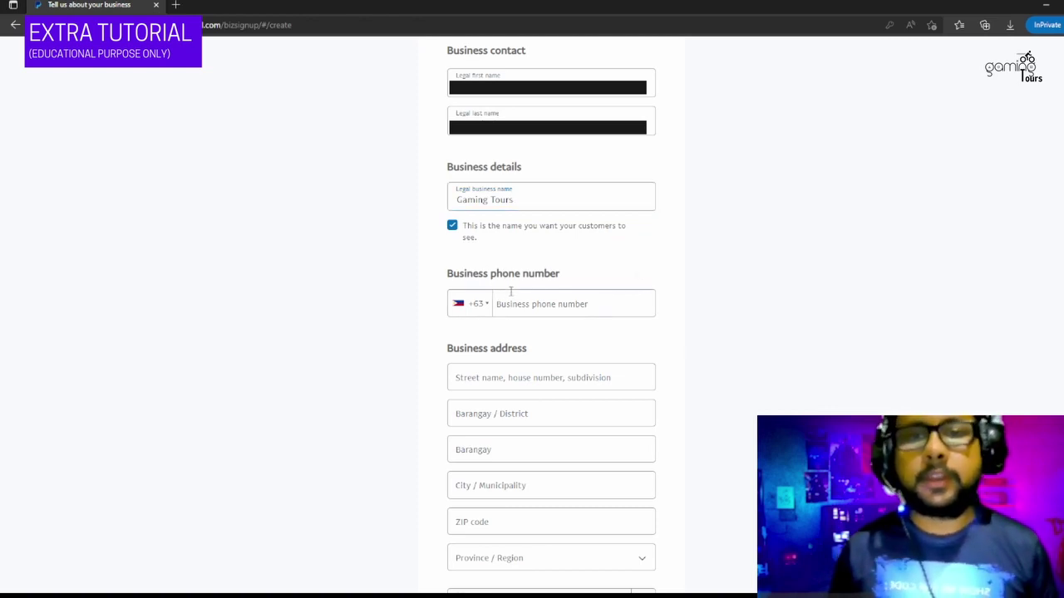
- Set the phone country code to Sri Lanka +94 and paste in the business phone number
left_click(482, 304)
scroll(556, 387, "down", 3)
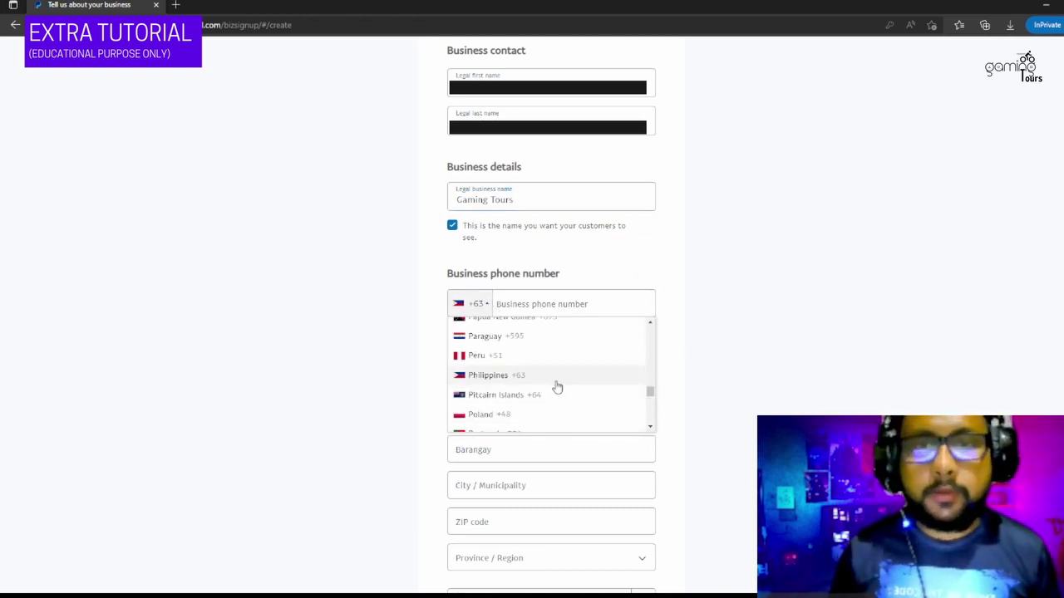
scroll(557, 387, "down", 5)
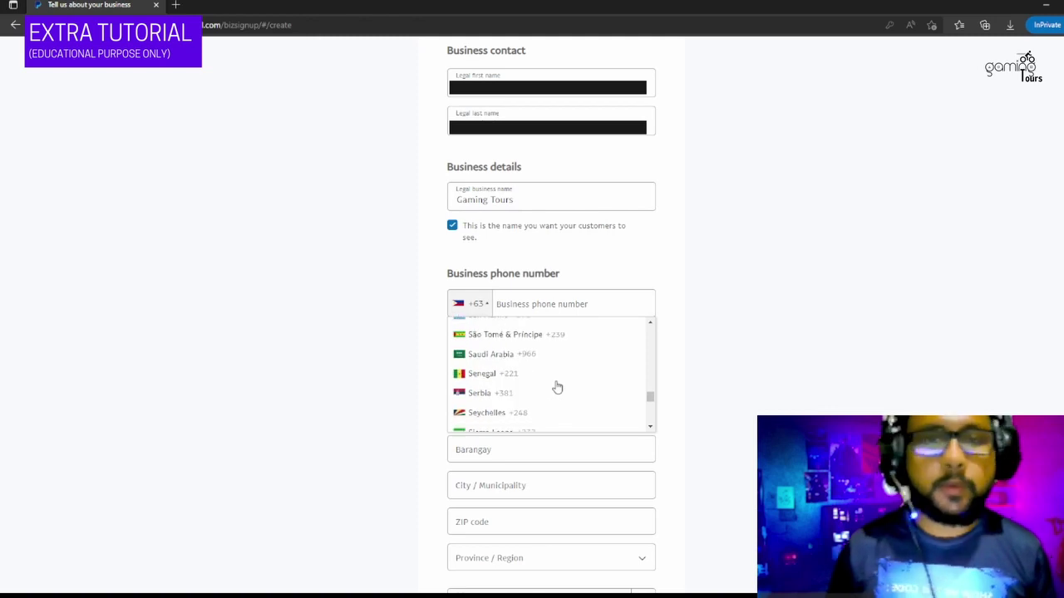
scroll(556, 387, "down", 2)
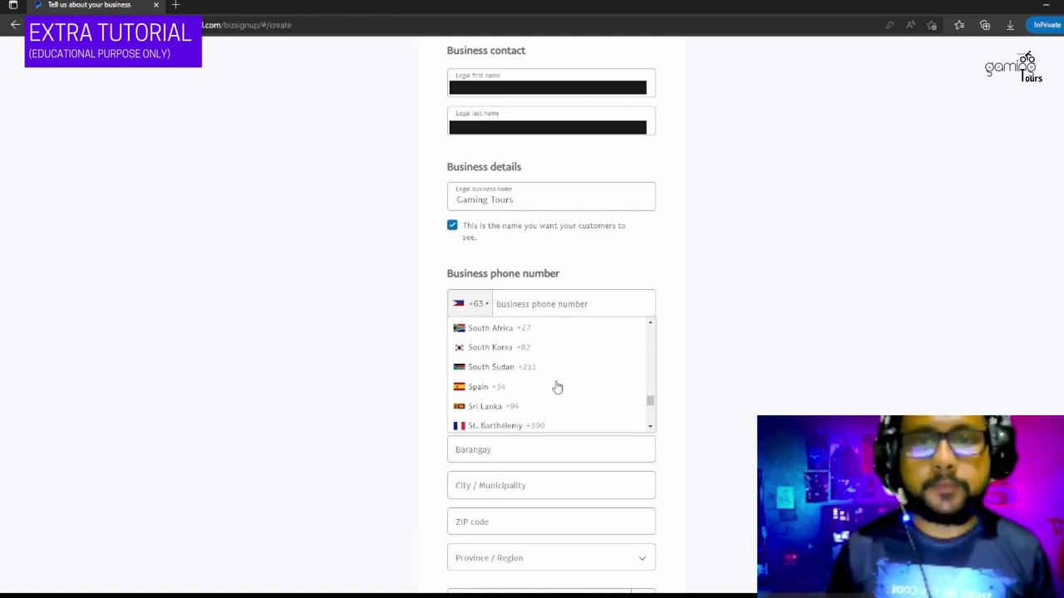
scroll(520, 356, "down", 2)
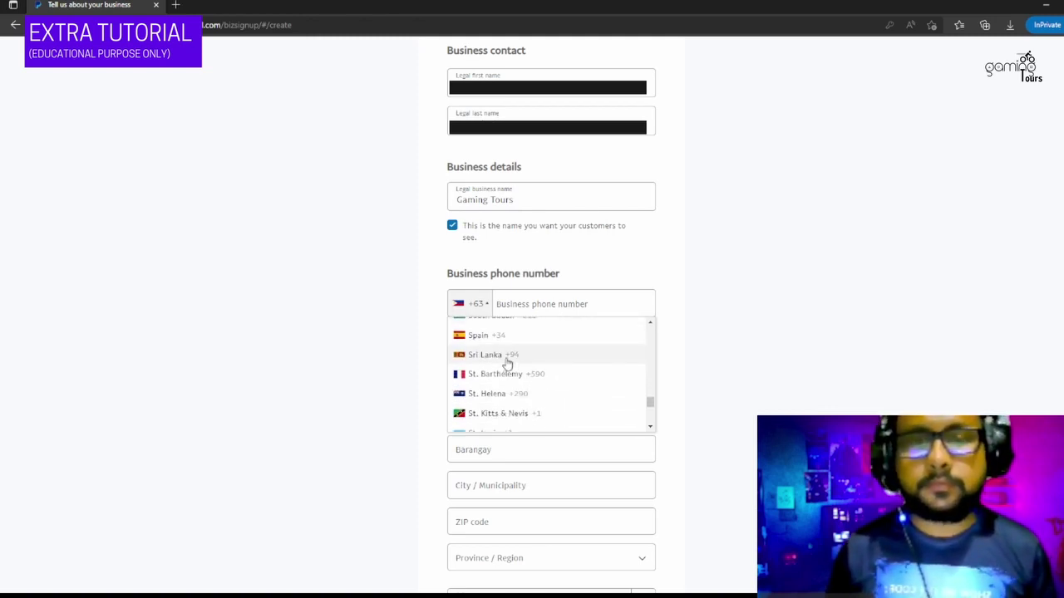
left_click(512, 358)
left_click(566, 308)
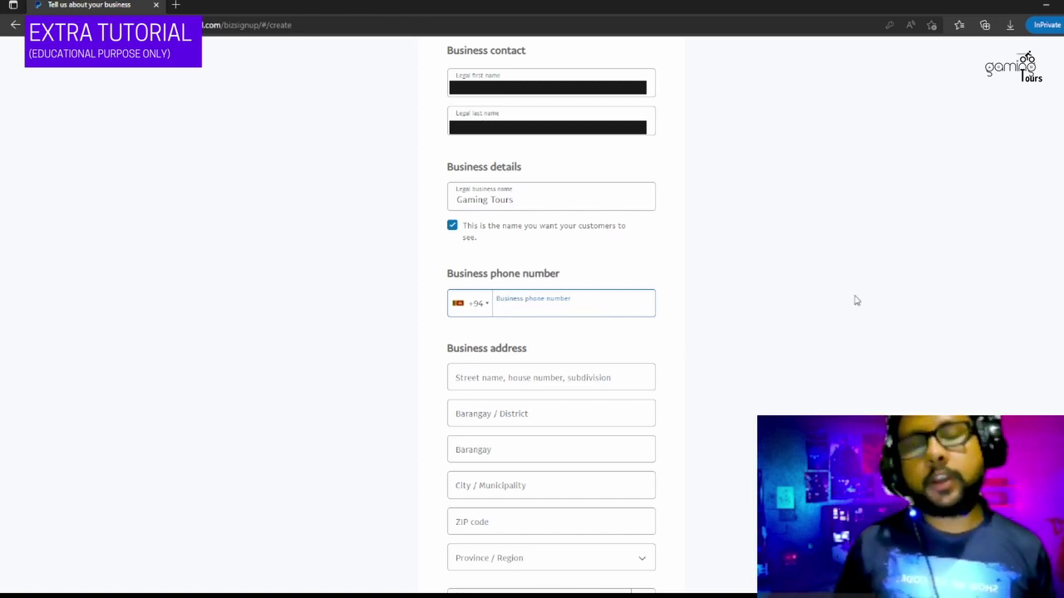
key("ctrl+v")
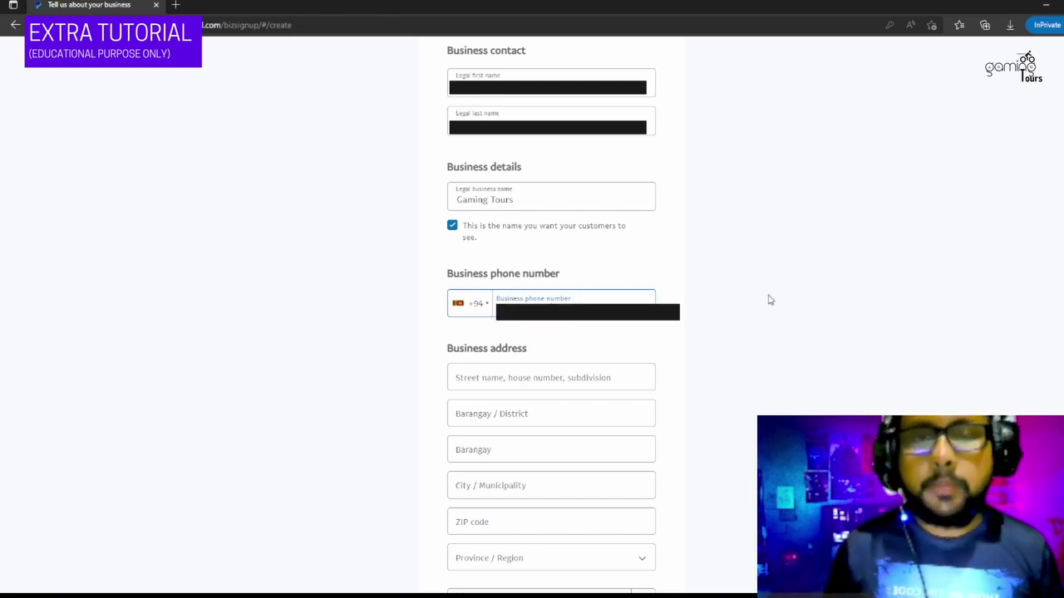
left_click(762, 296)
scroll(748, 301, "down", 2)
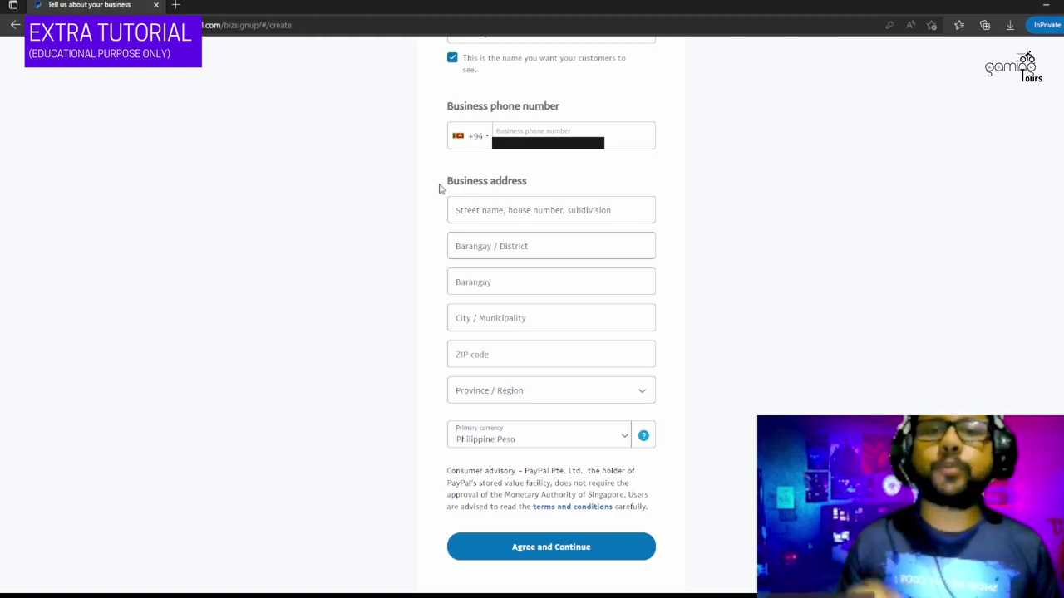
left_click_drag(441, 189, 552, 172)
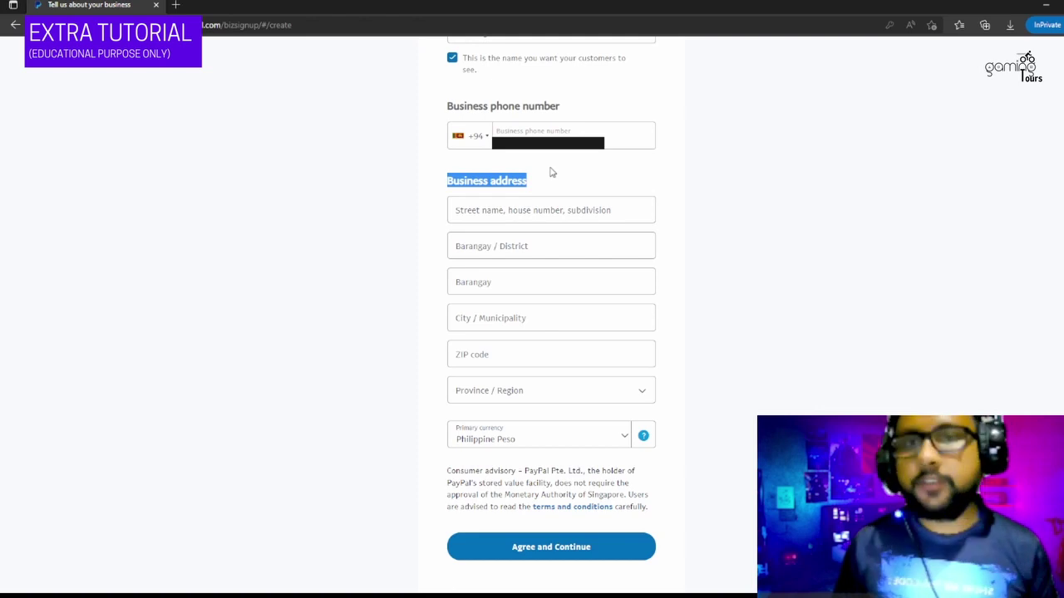
- Search 'pilipines shops' in a new tab and open the full map of shop results
left_click(175, 5)
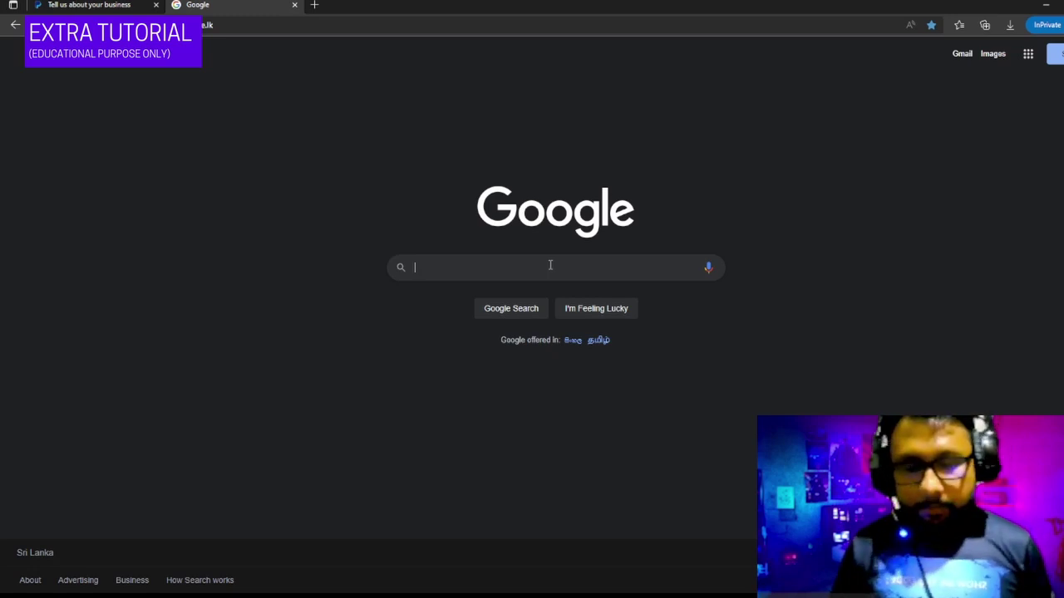
type("pili")
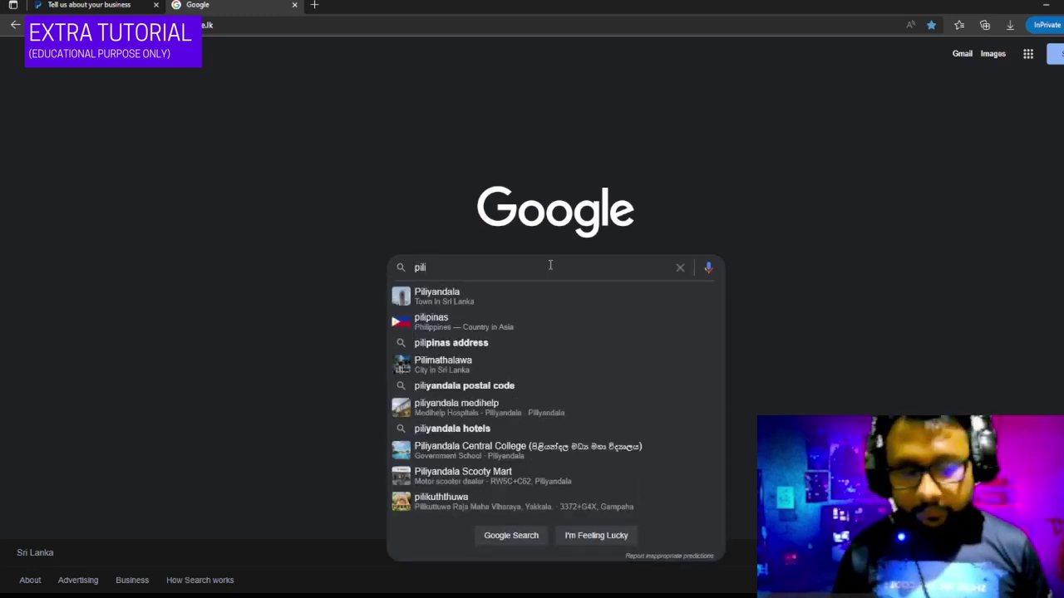
type("pines ")
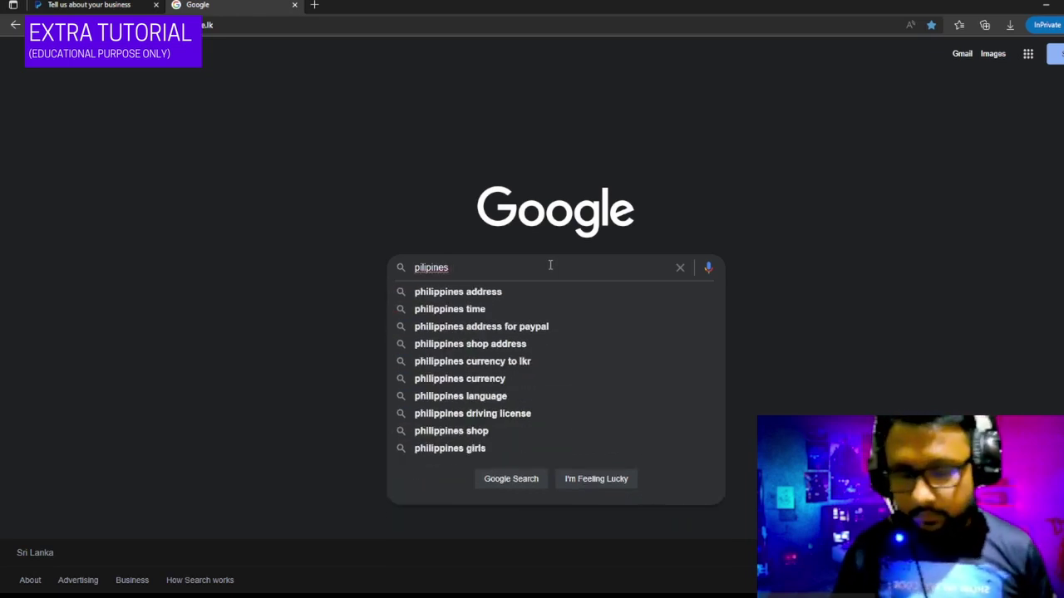
type("shops")
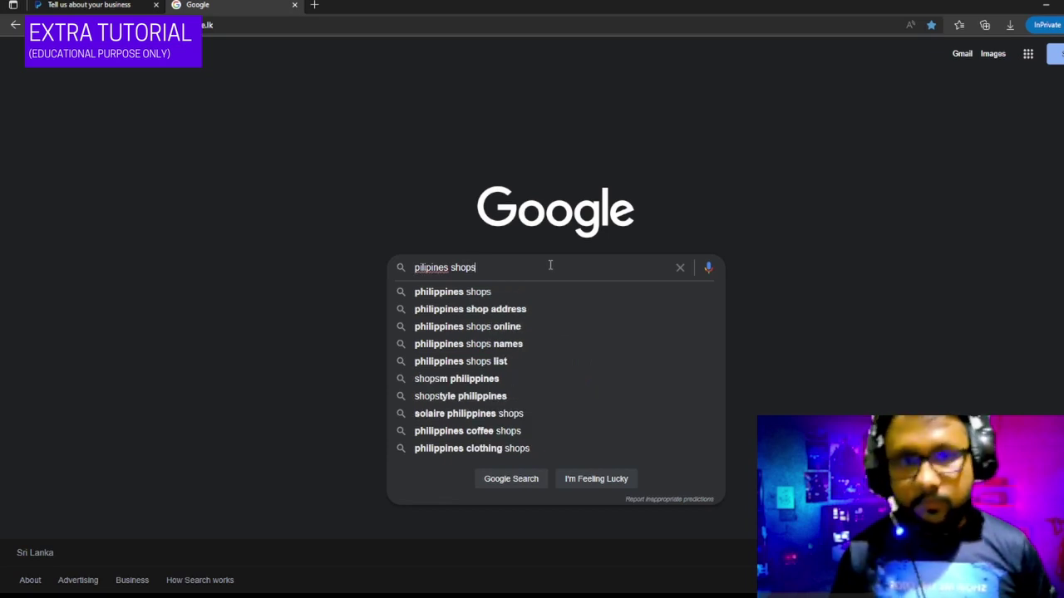
left_click(542, 297)
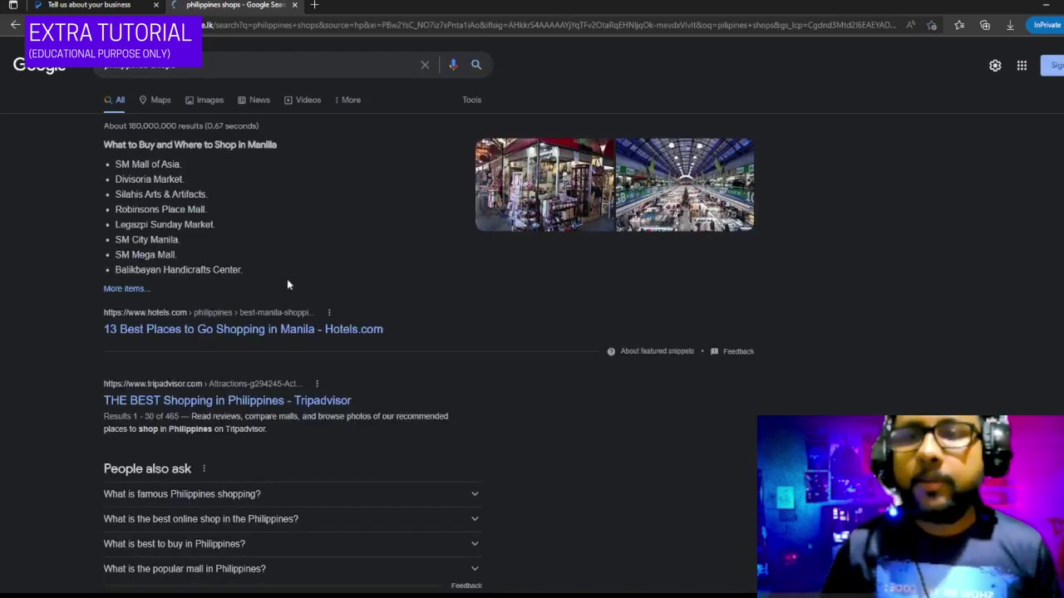
scroll(422, 300, "down", 4)
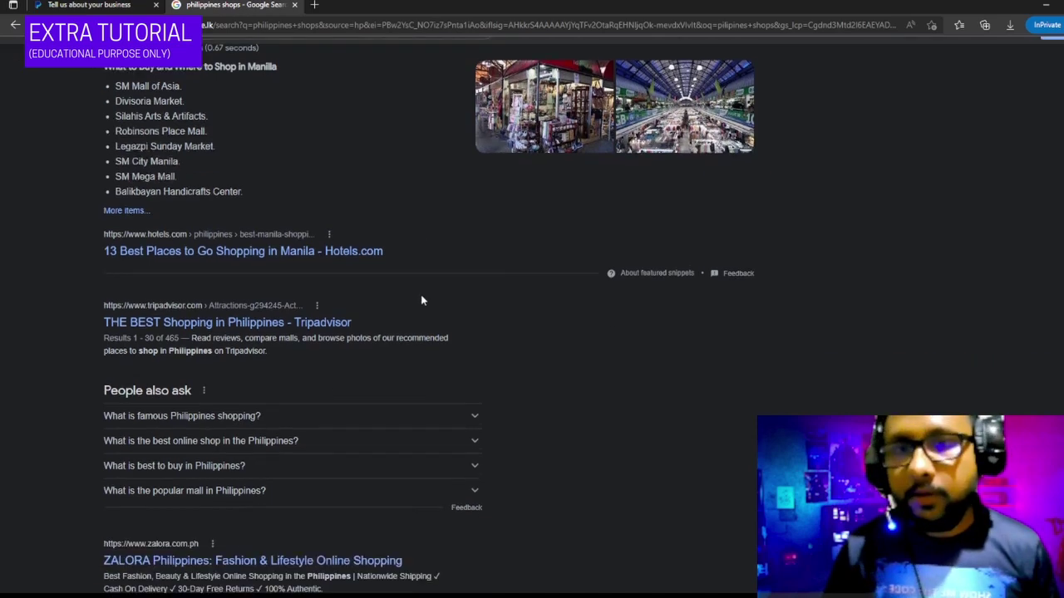
scroll(422, 301, "down", 2)
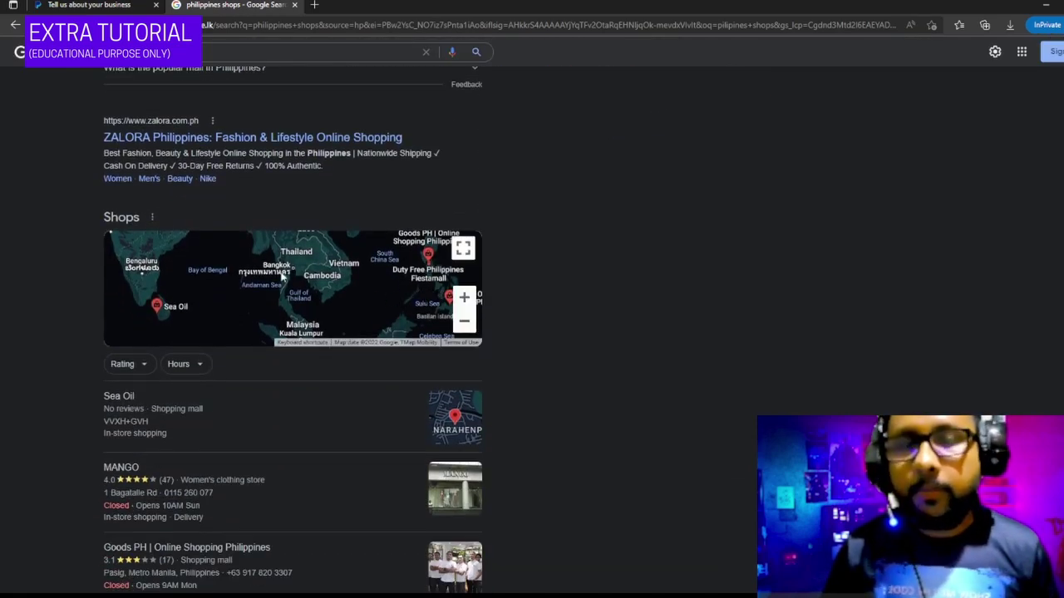
left_click(383, 288)
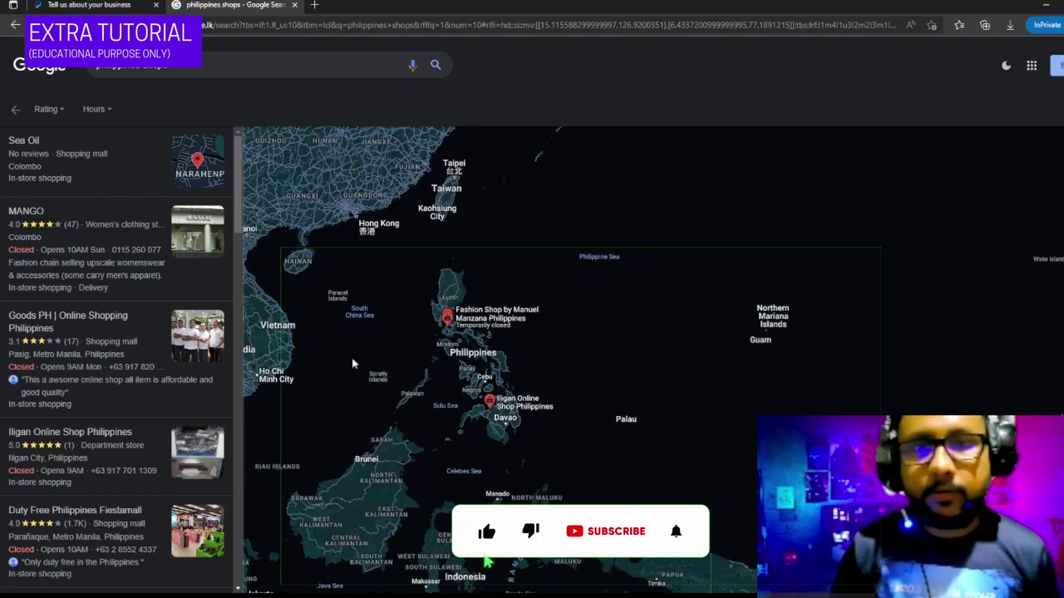
- Move the map to Davao City and select Kultura Filipino's full address
scroll(499, 366, "up", 5)
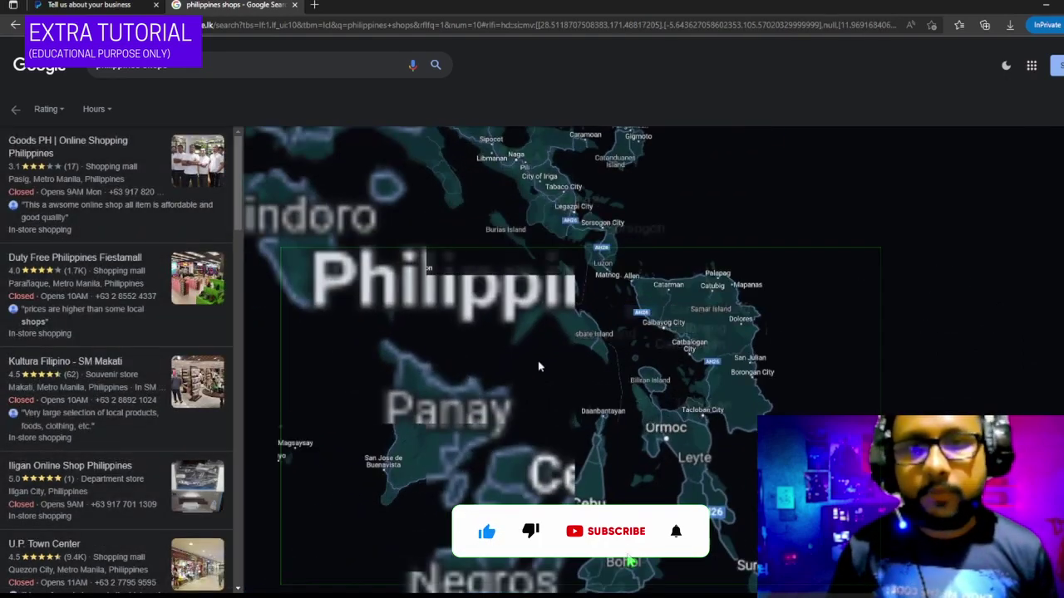
left_click_drag(538, 365, 786, 122)
scroll(629, 304, "up", 5)
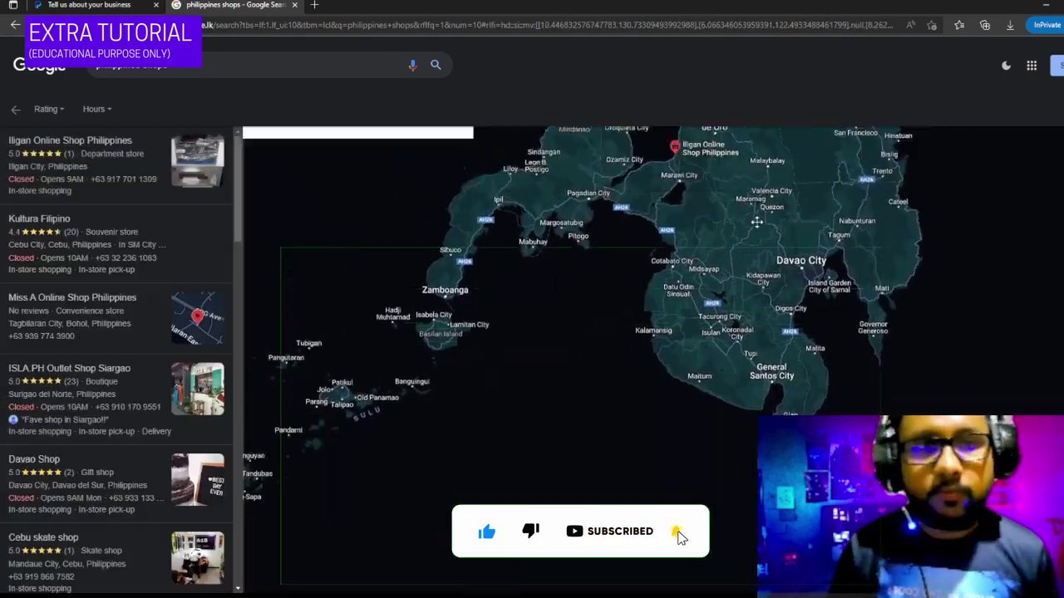
scroll(461, 401, "up", 5)
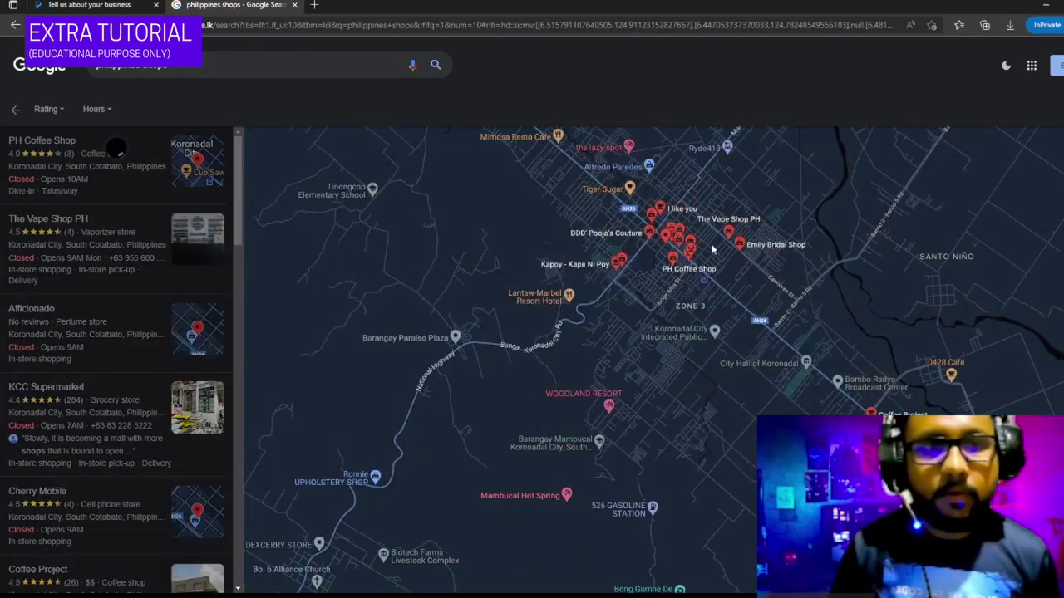
scroll(805, 231, "up", 2)
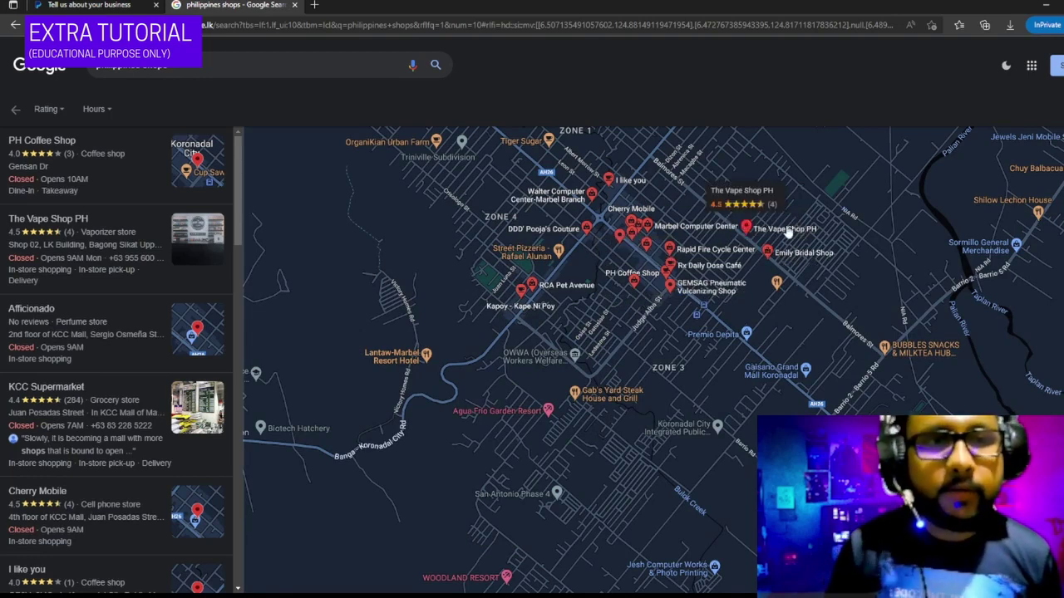
left_click_drag(786, 230, 458, 344)
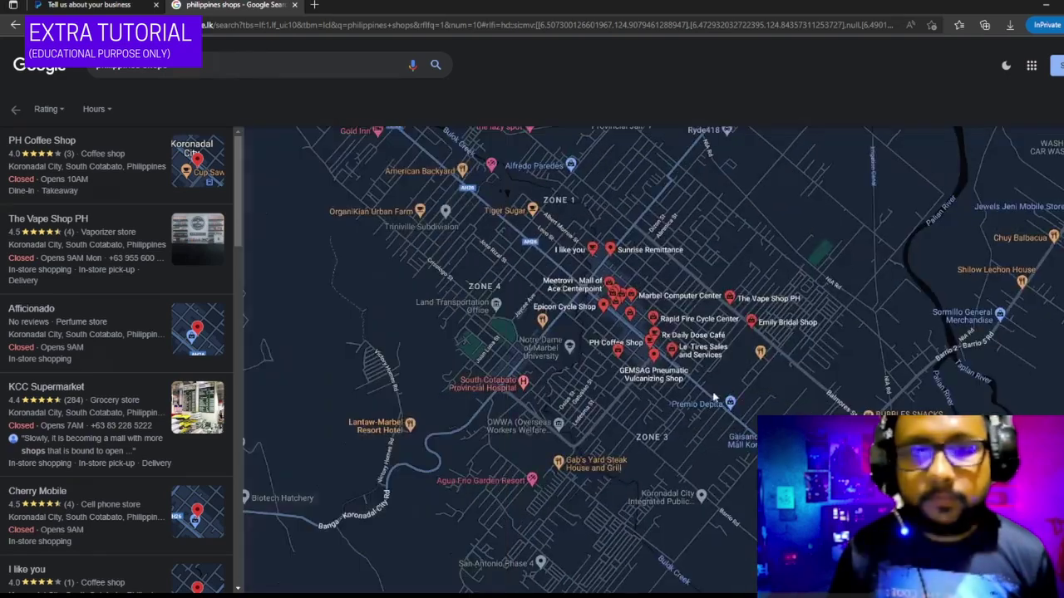
scroll(654, 331, "up", 5)
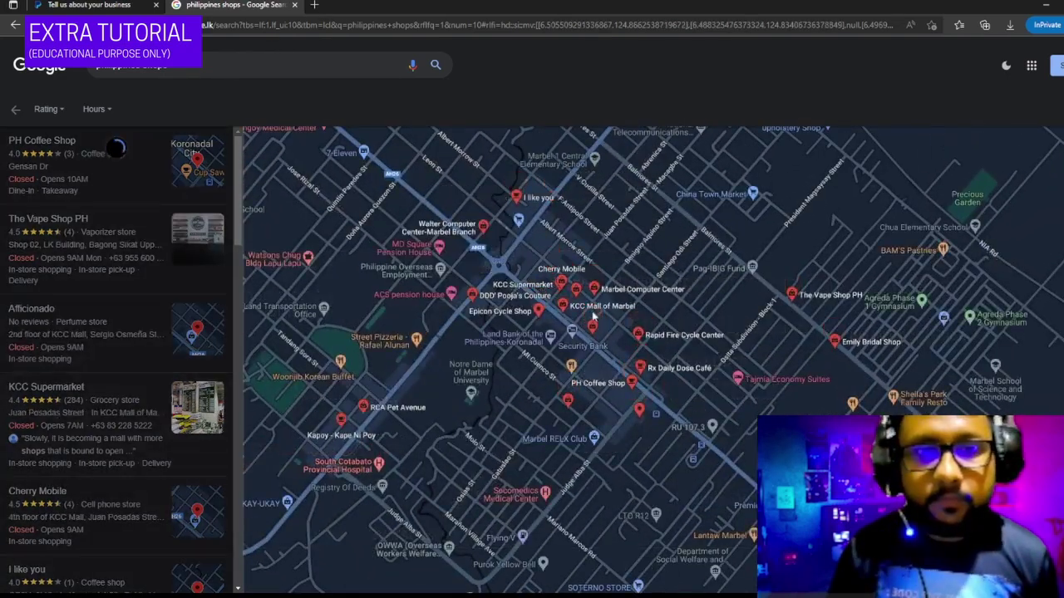
left_click(643, 294)
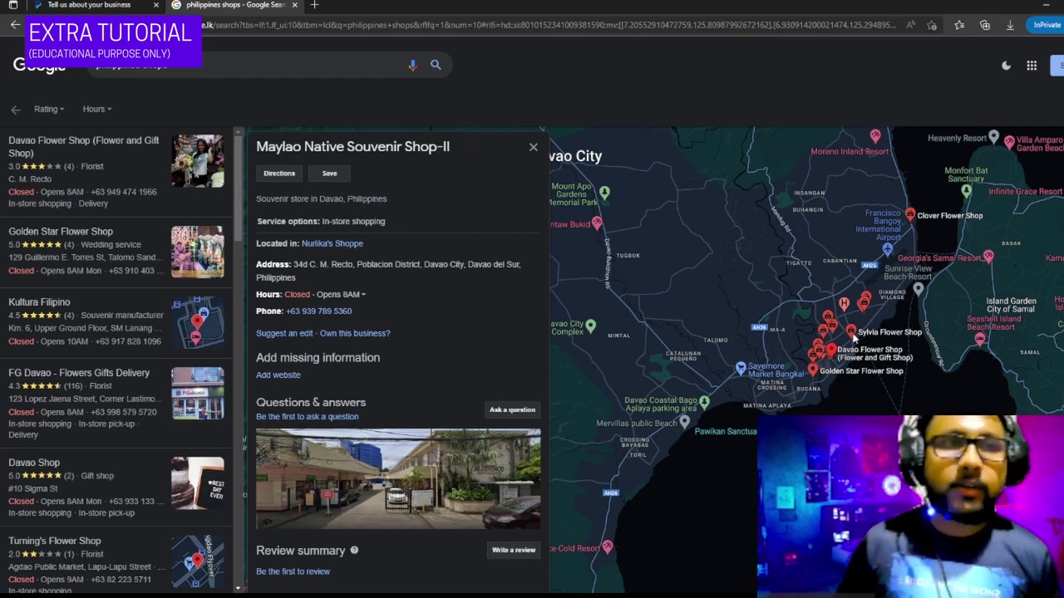
left_click(850, 330)
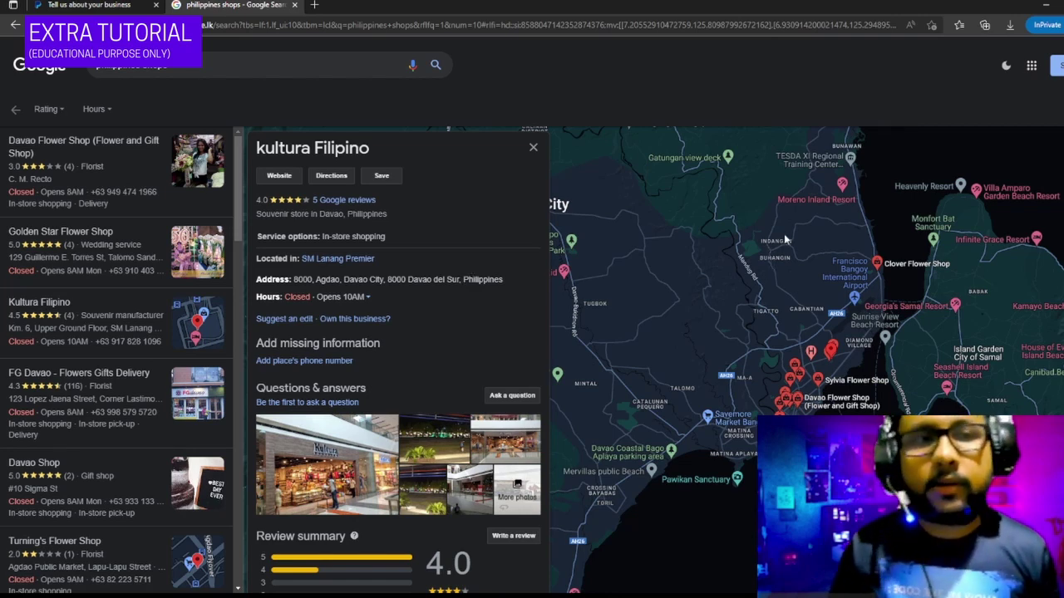
left_click_drag(786, 240, 900, 272)
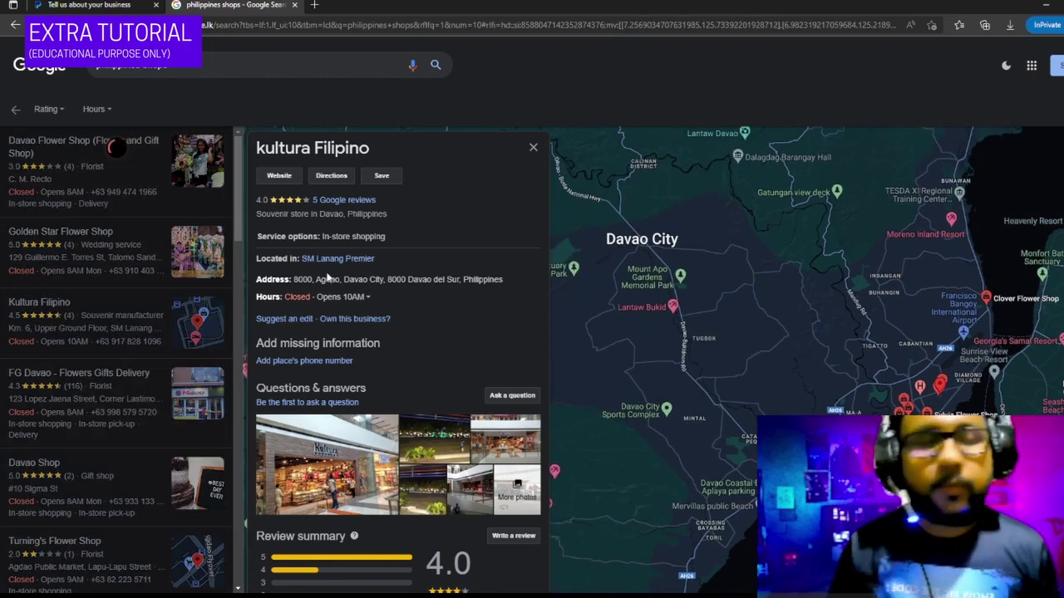
left_click_drag(505, 278, 294, 284)
key("ctrl+c")
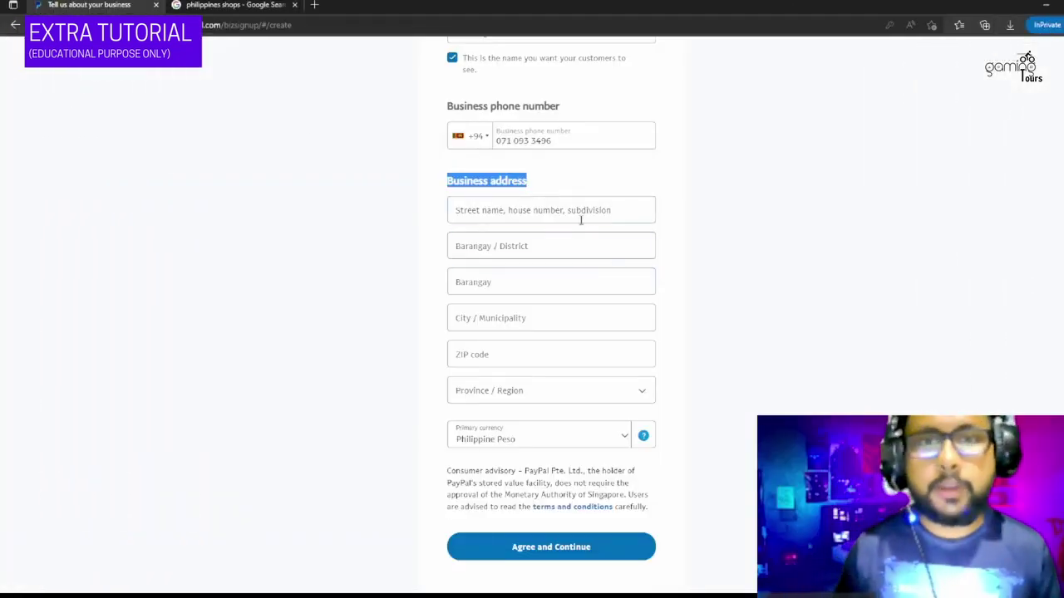
- Paste the shop address into the street field and move its leading 8000 into the ZIP code
left_click(572, 211)
key("ctrl+v")
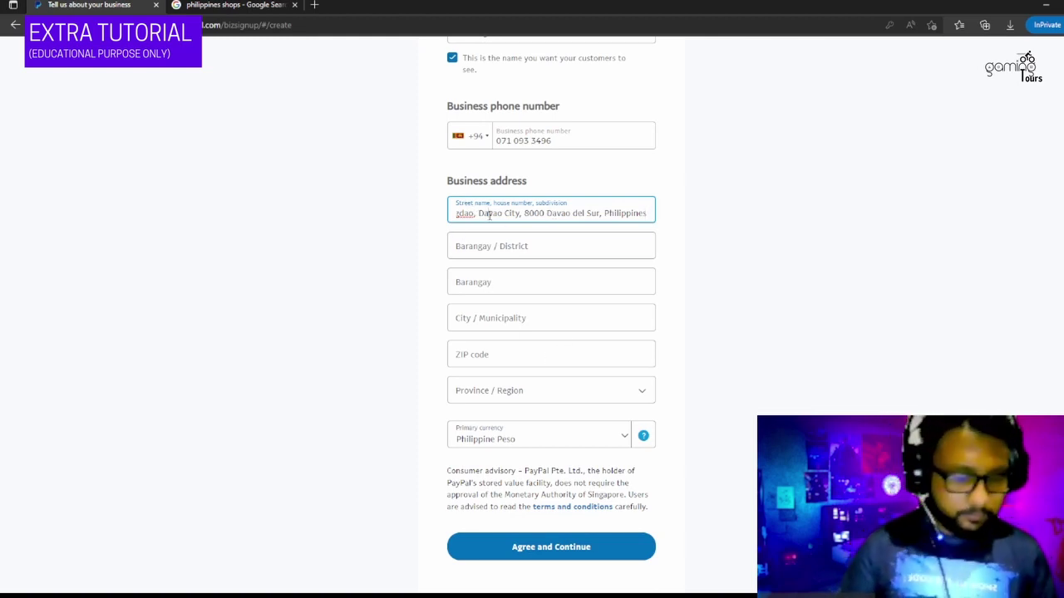
key("Home")
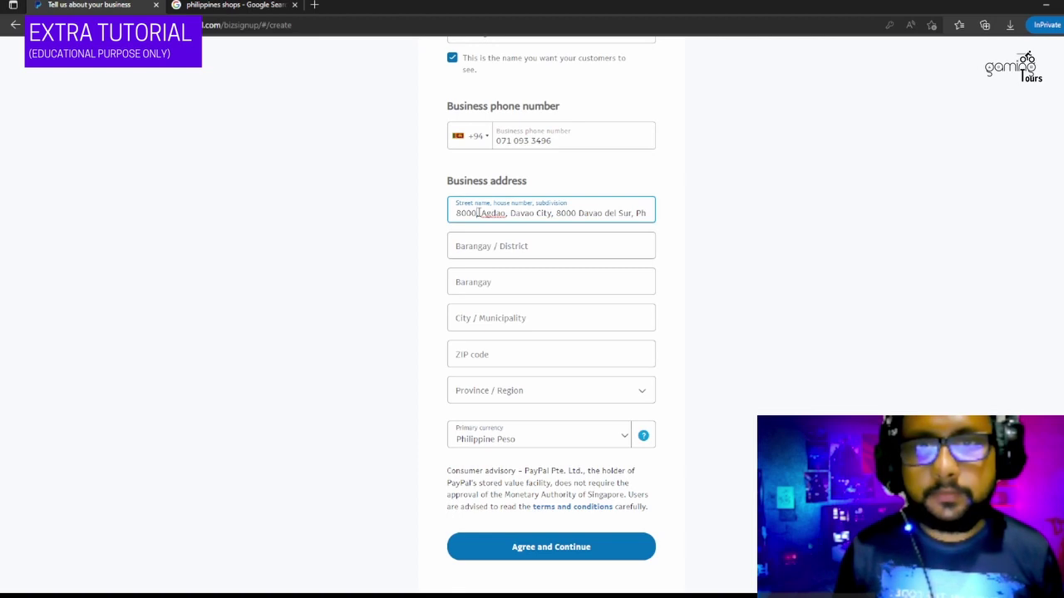
double_click(477, 213)
key("BackSpace")
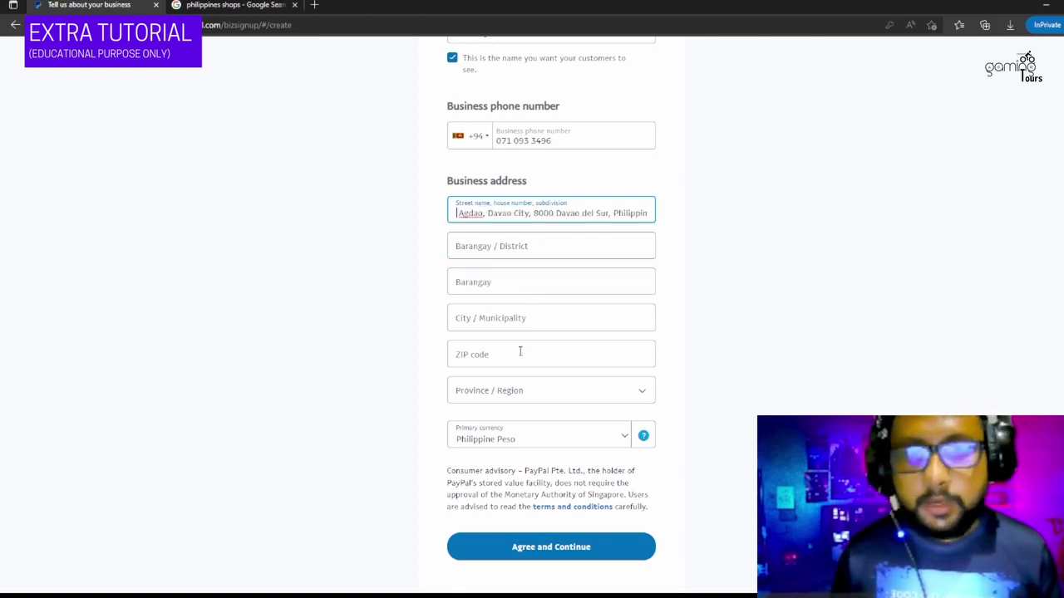
left_click(520, 351)
type("8000,")
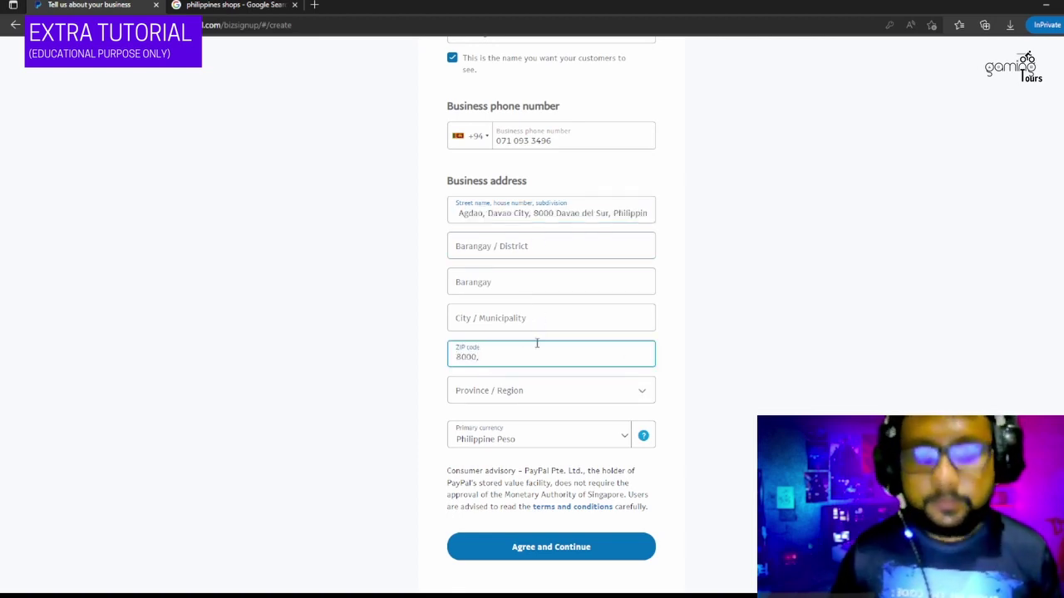
key("BackSpace")
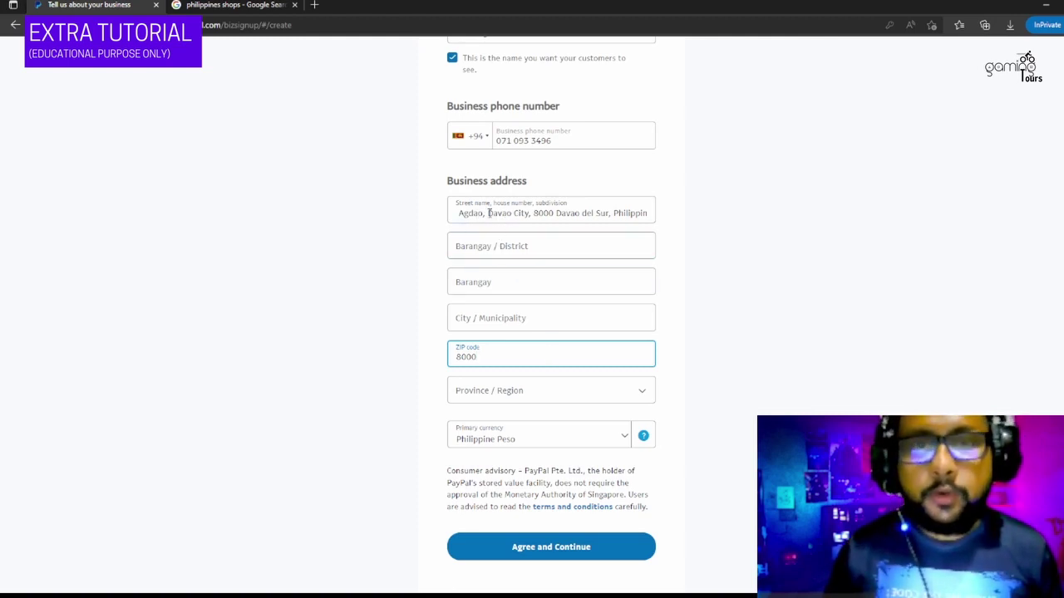
- Move Davao City from the street field into City / Municipality and remove leftover commas
left_click_drag(488, 213, 530, 214)
key("ctrl+c")
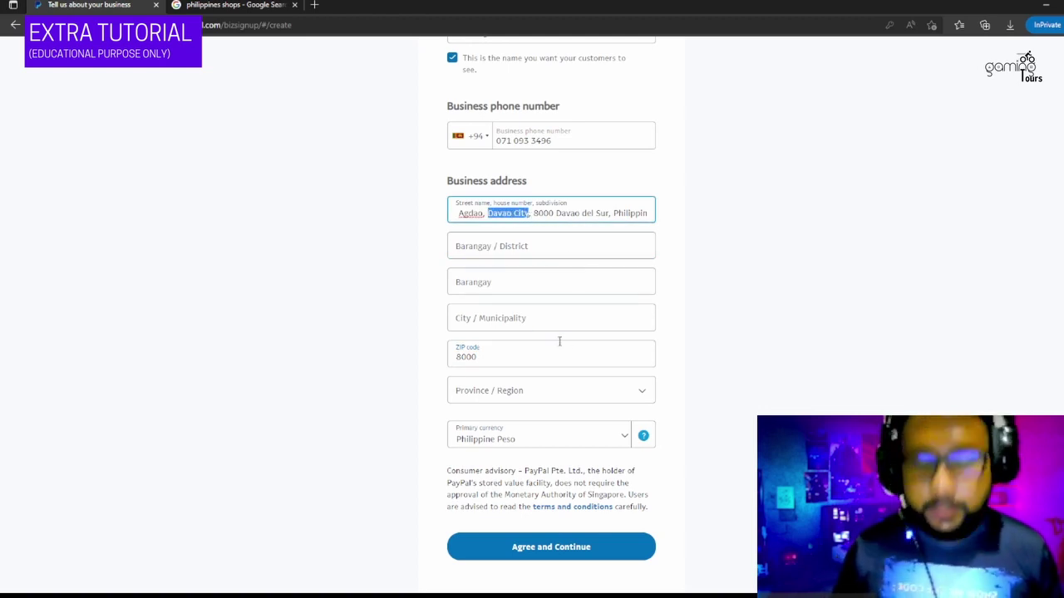
left_click(510, 319)
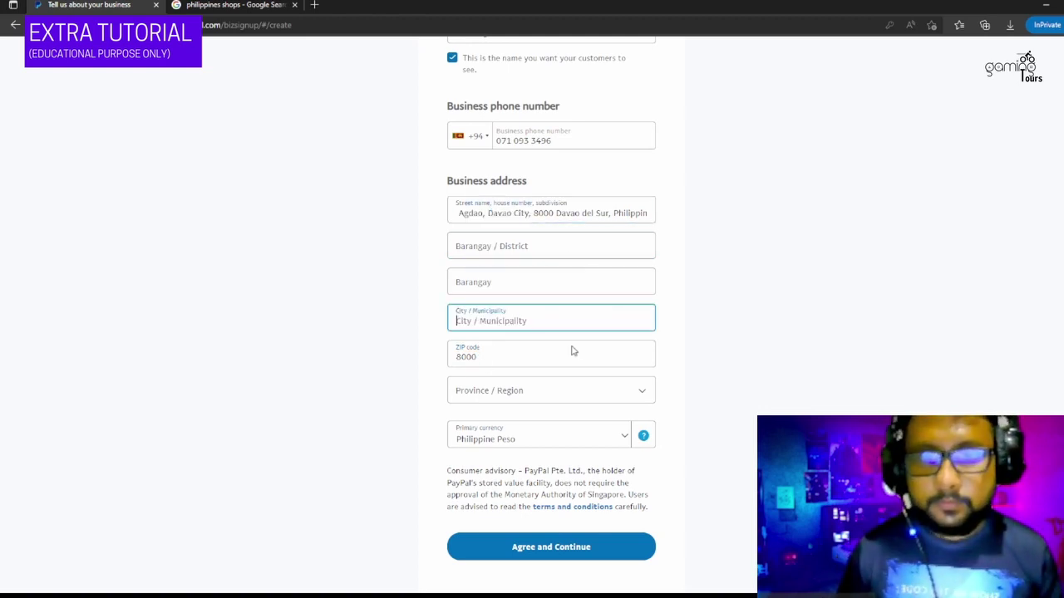
key("ctrl+v")
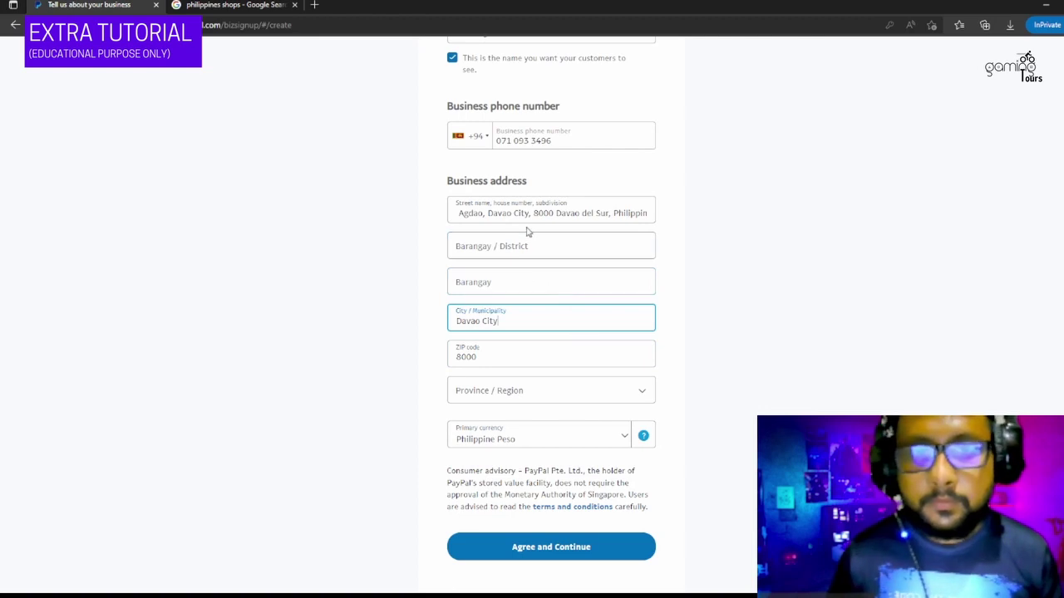
left_click_drag(530, 213, 485, 214)
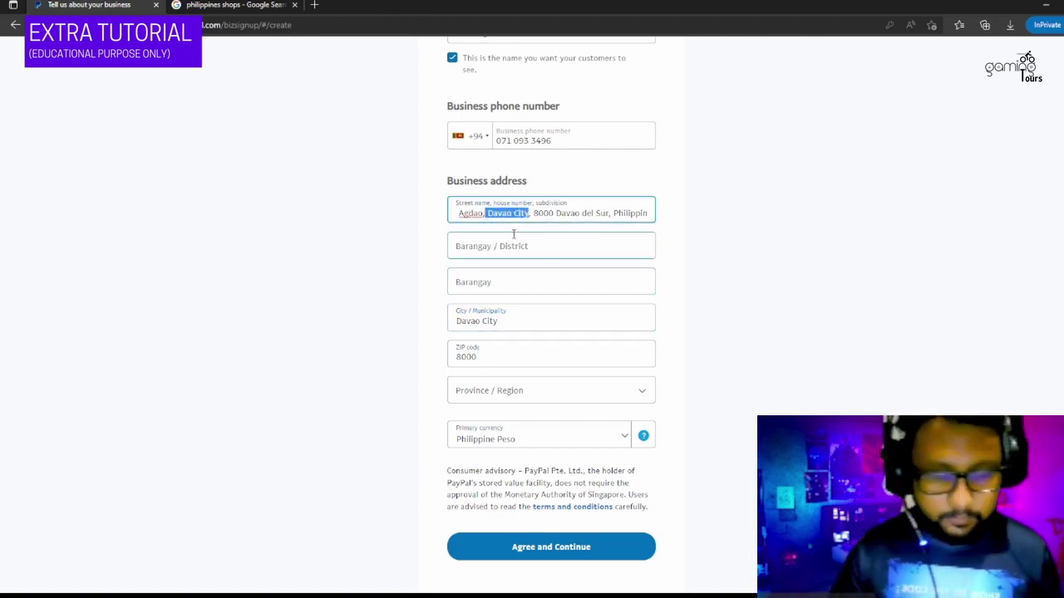
key("BackSpace")
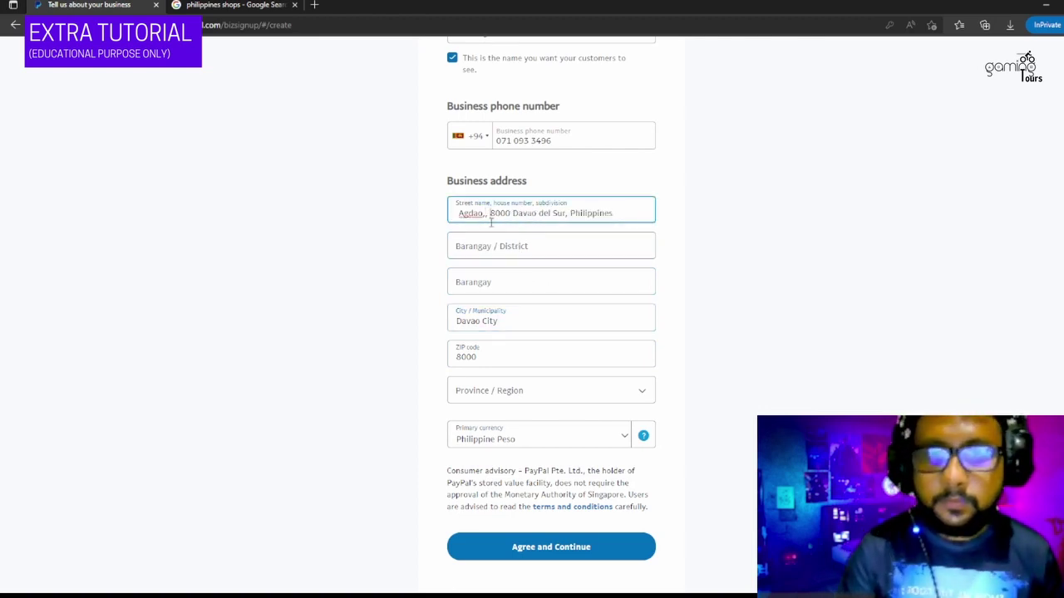
key("BackSpace")
key("BackSpace")
key("BackSpace")
key("BackSpace")
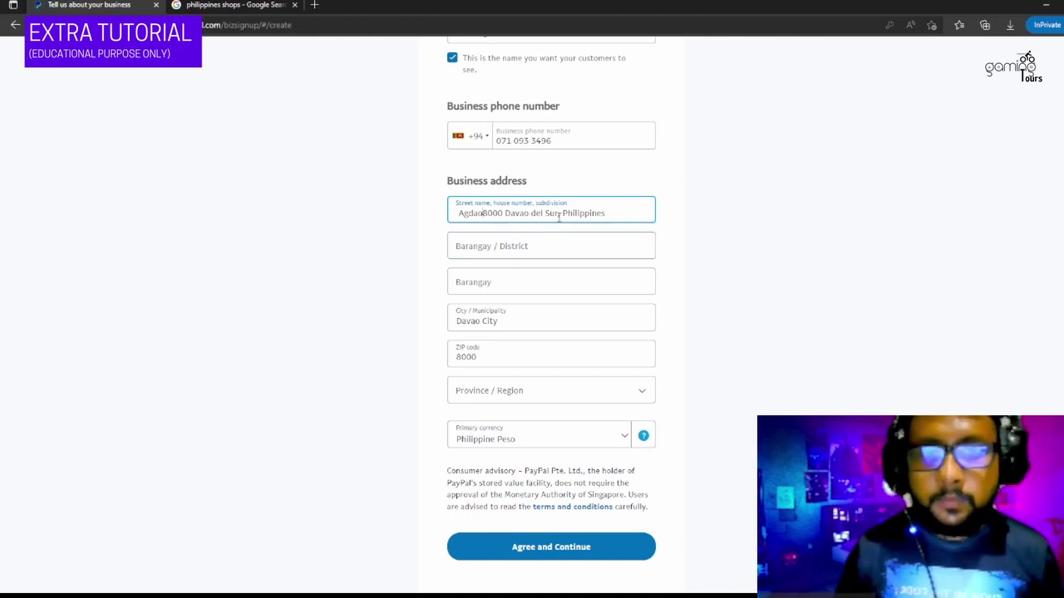
left_click_drag(481, 213, 556, 214)
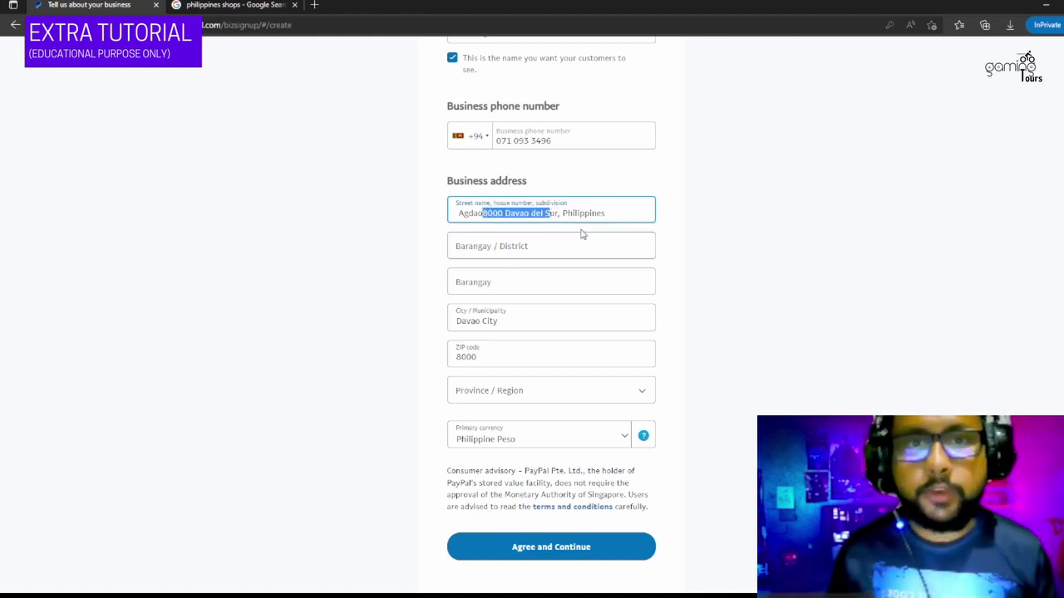
left_click(587, 392)
- Set the Province / Region to Davao del Sur
scroll(591, 423, "down", 5)
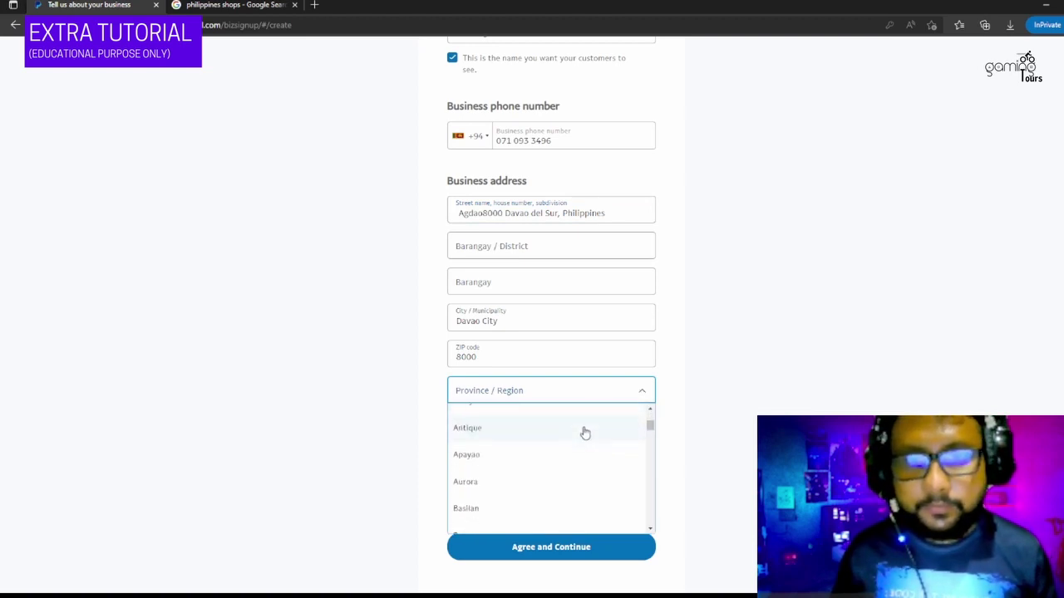
scroll(596, 424, "down", 5)
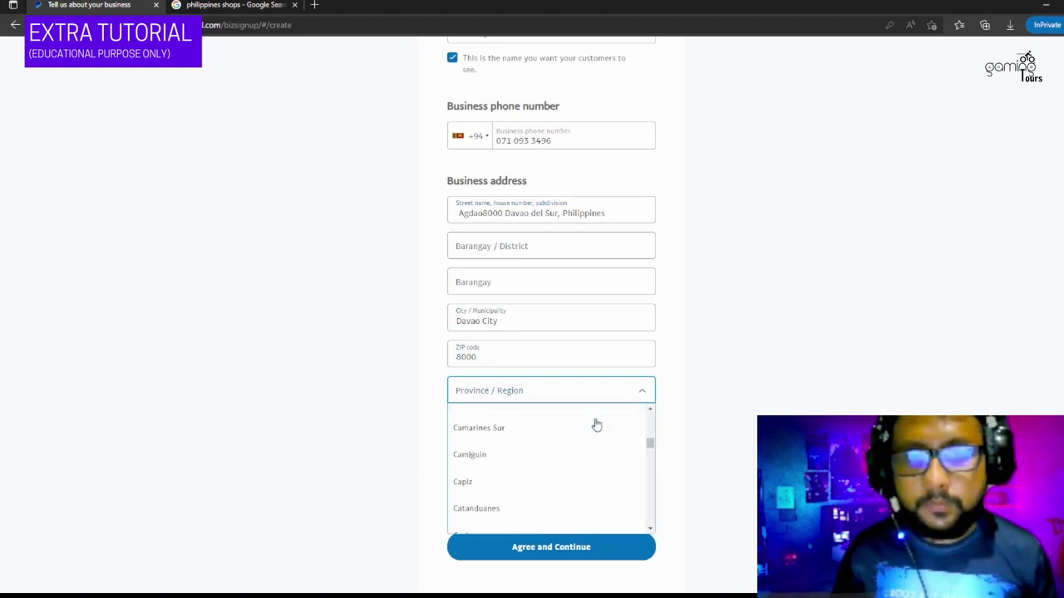
scroll(596, 425, "down", 2)
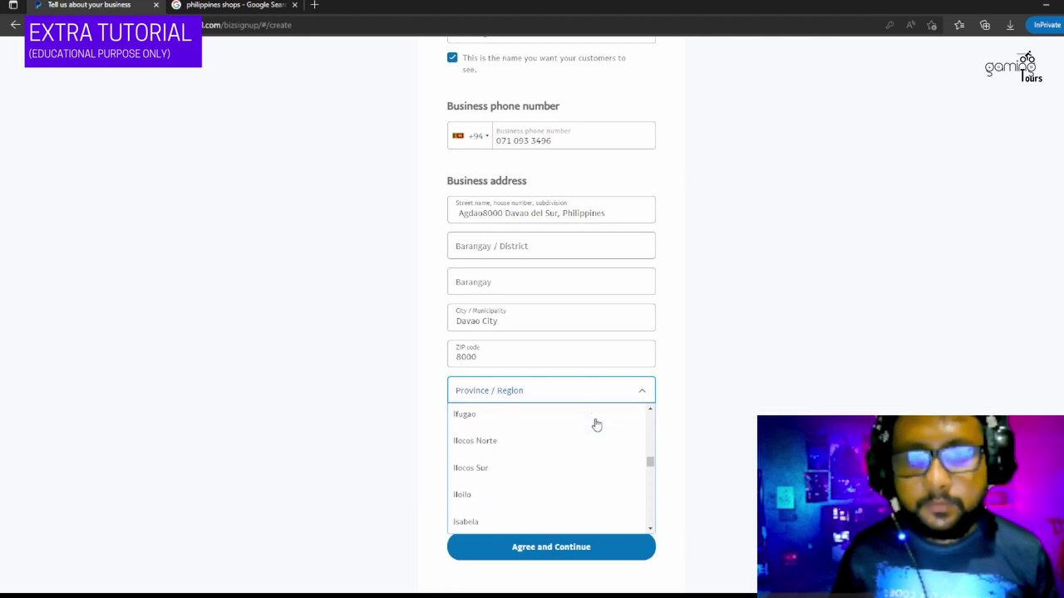
scroll(596, 425, "up", 3)
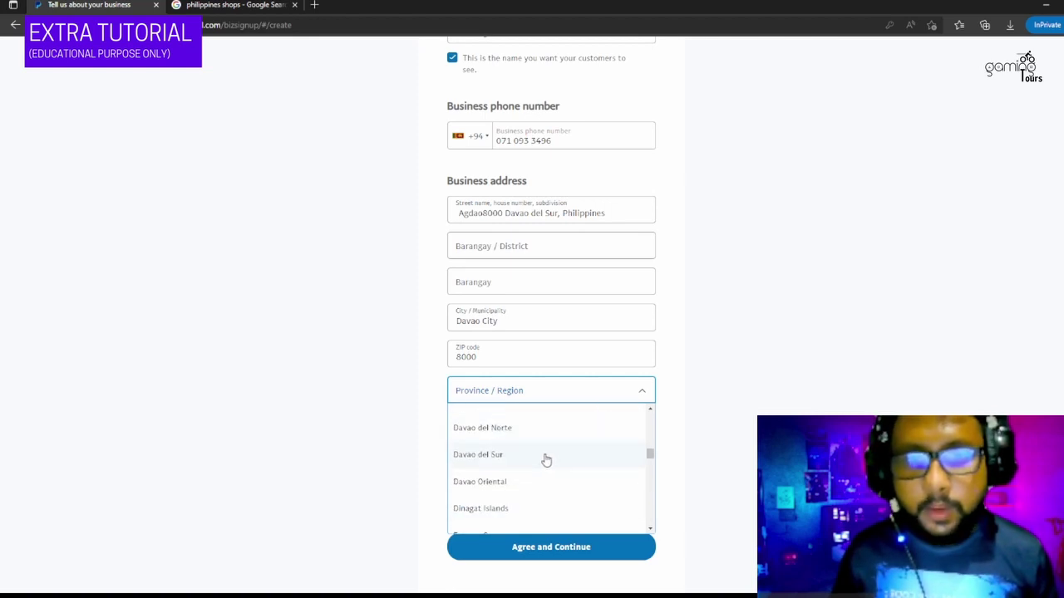
left_click(546, 456)
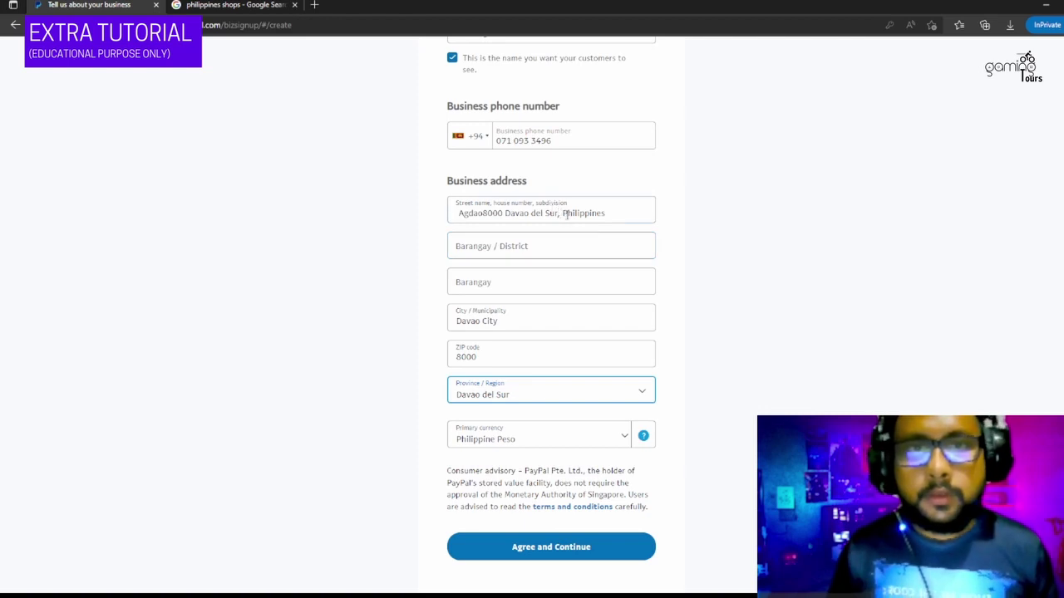
- Trim the street address down to Agdao and submit the business details
left_click_drag(615, 209, 483, 217)
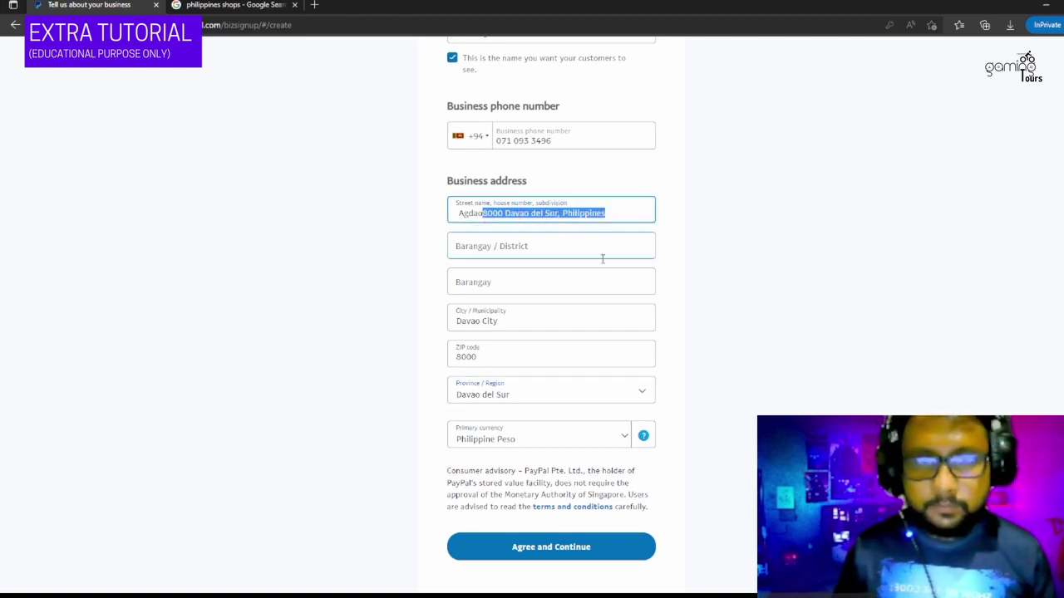
key("BackSpace")
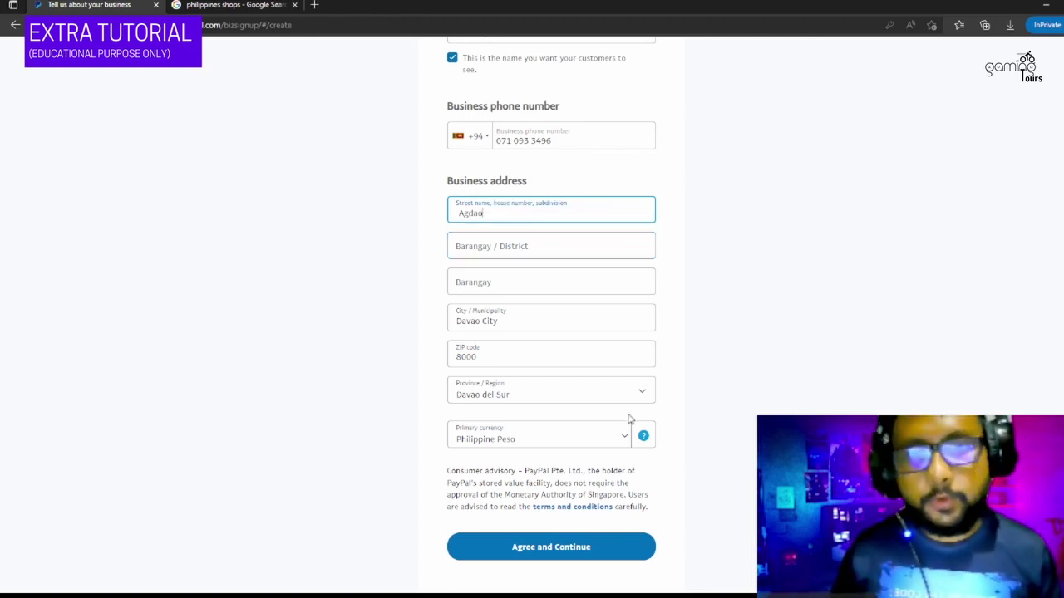
scroll(663, 403, "down", 1)
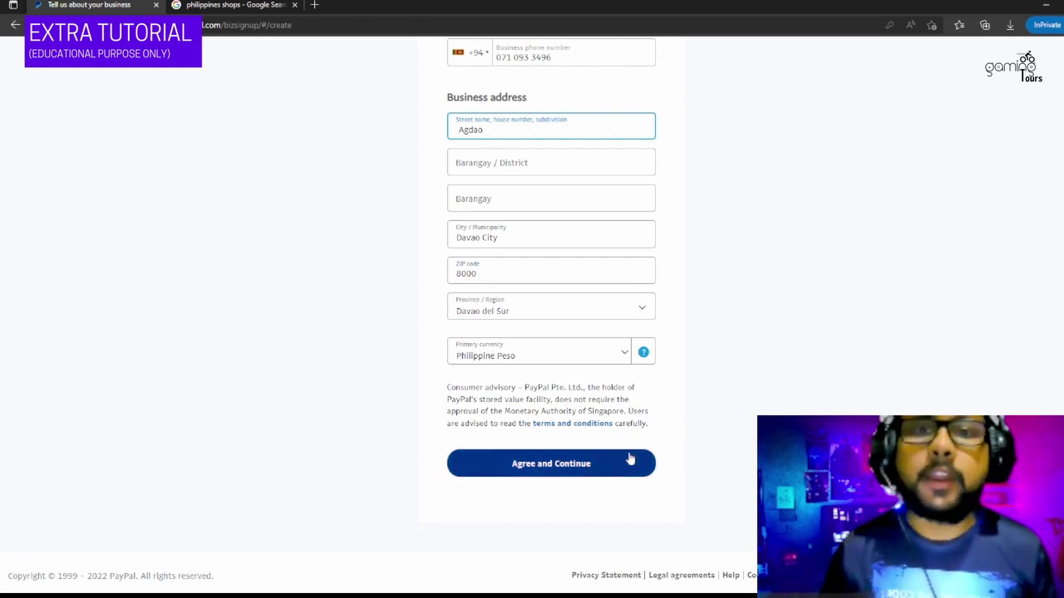
left_click(547, 471)
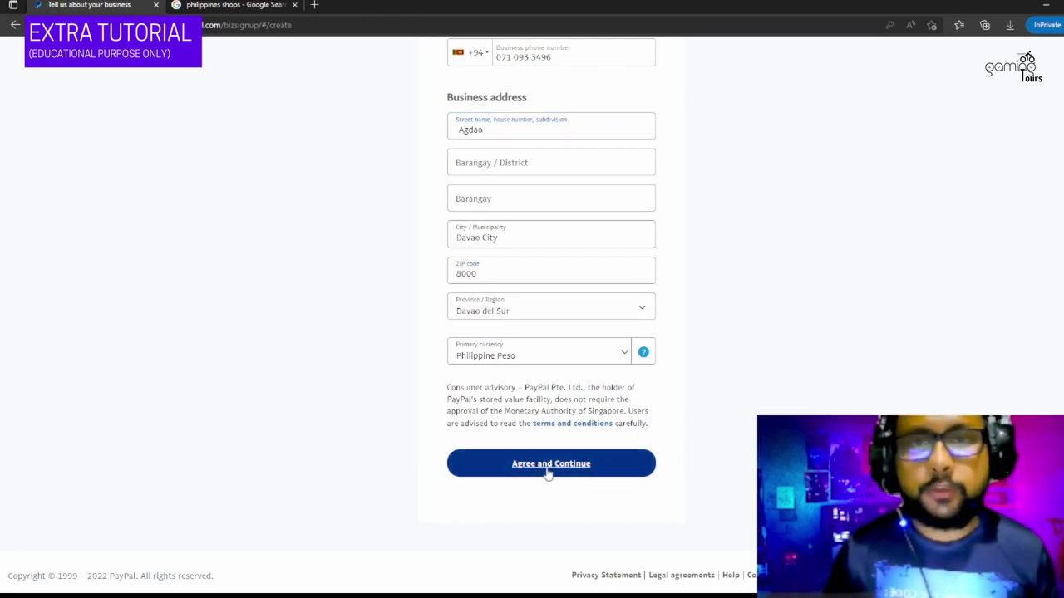
left_click(622, 238)
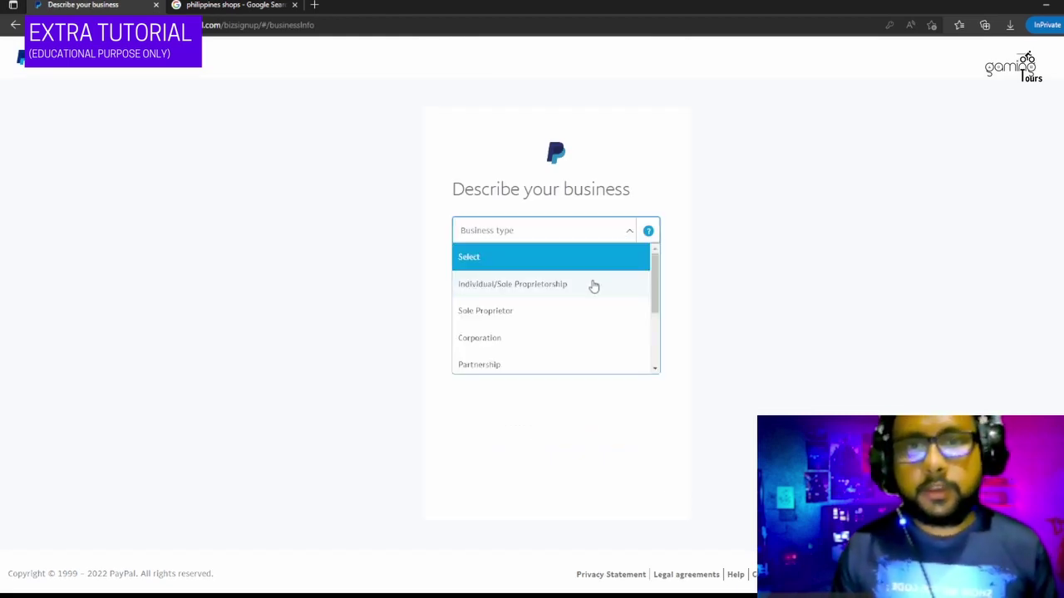
- Choose Individual/Sole Proprietorship and the Computer Programming and Data Processing category from 'soft', with no website
left_click(594, 285)
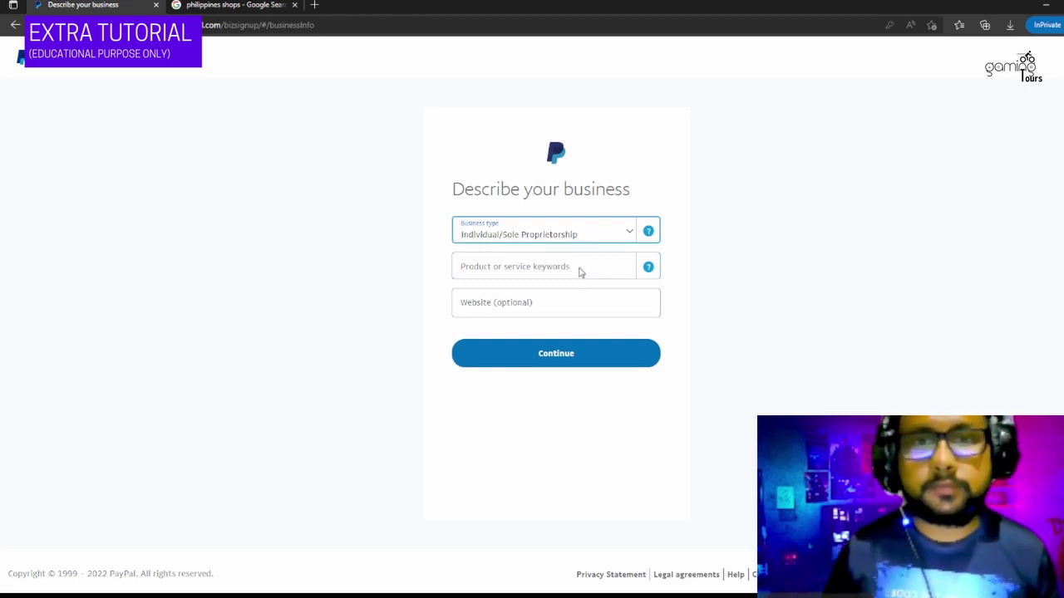
left_click(580, 271)
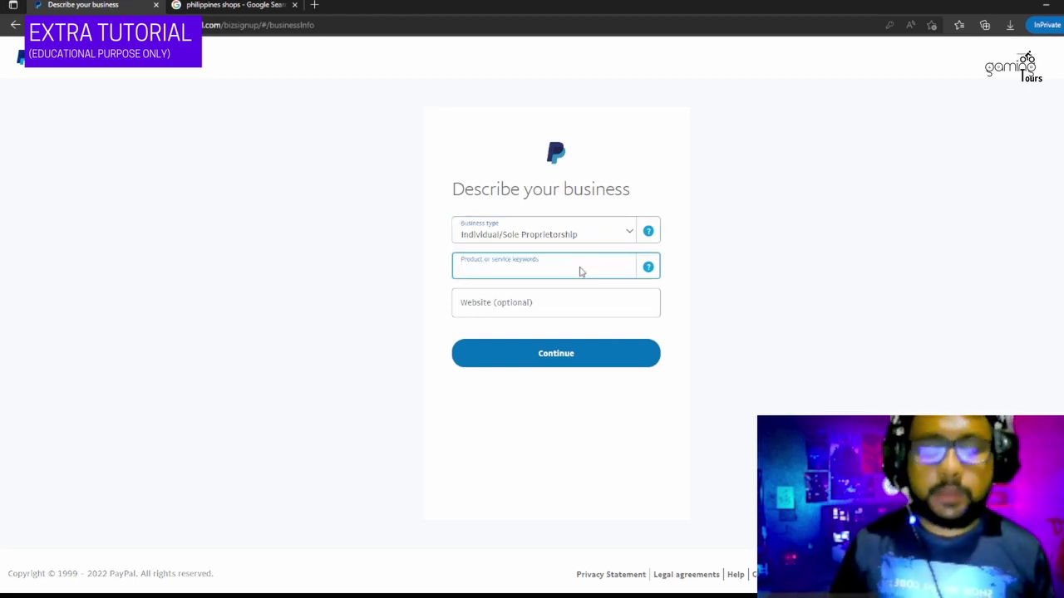
type("soft")
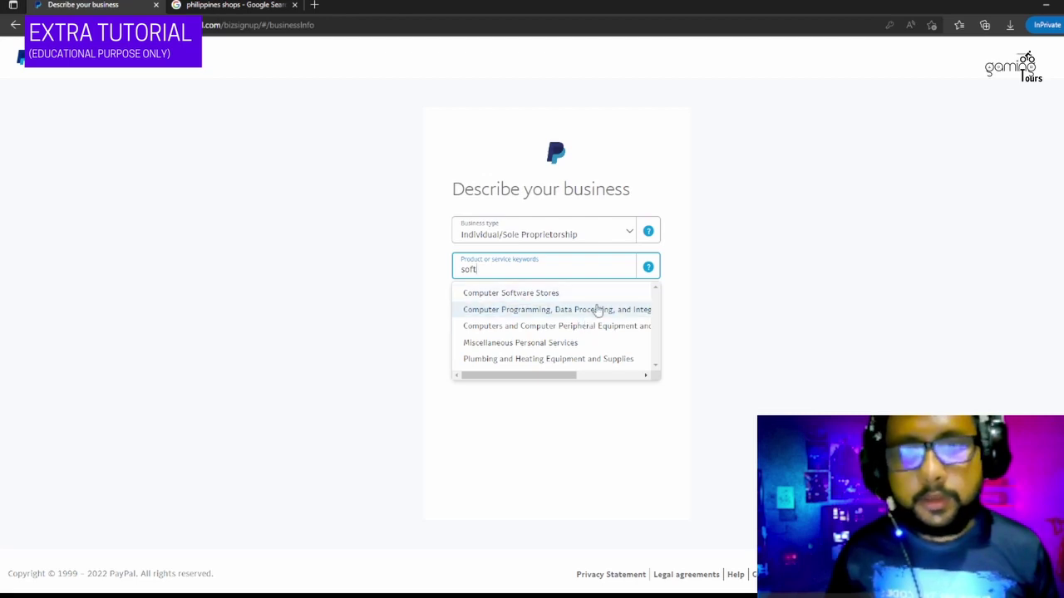
left_click(597, 310)
left_click(467, 308)
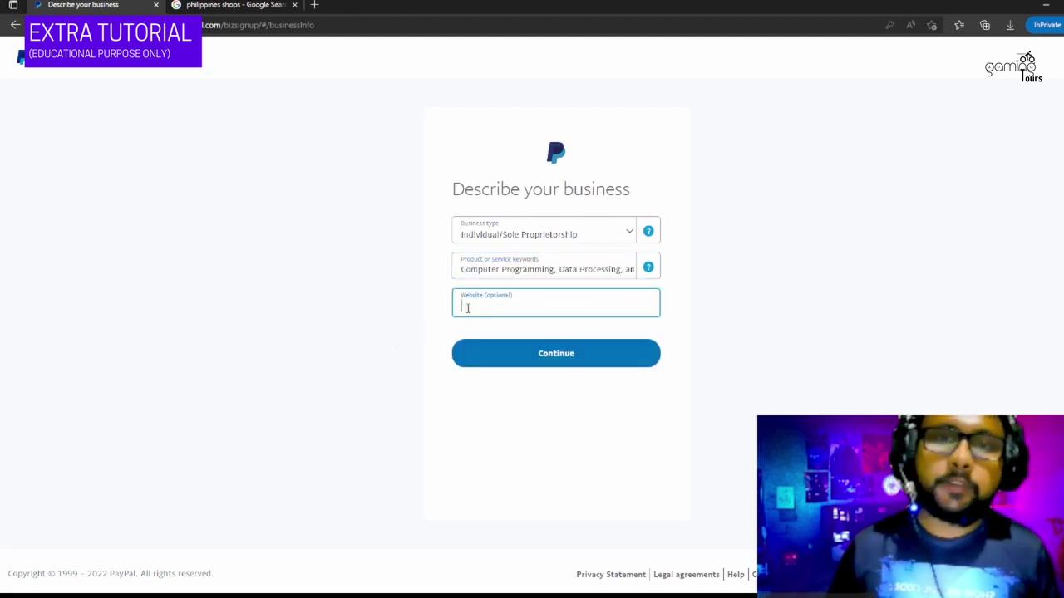
left_click(864, 310)
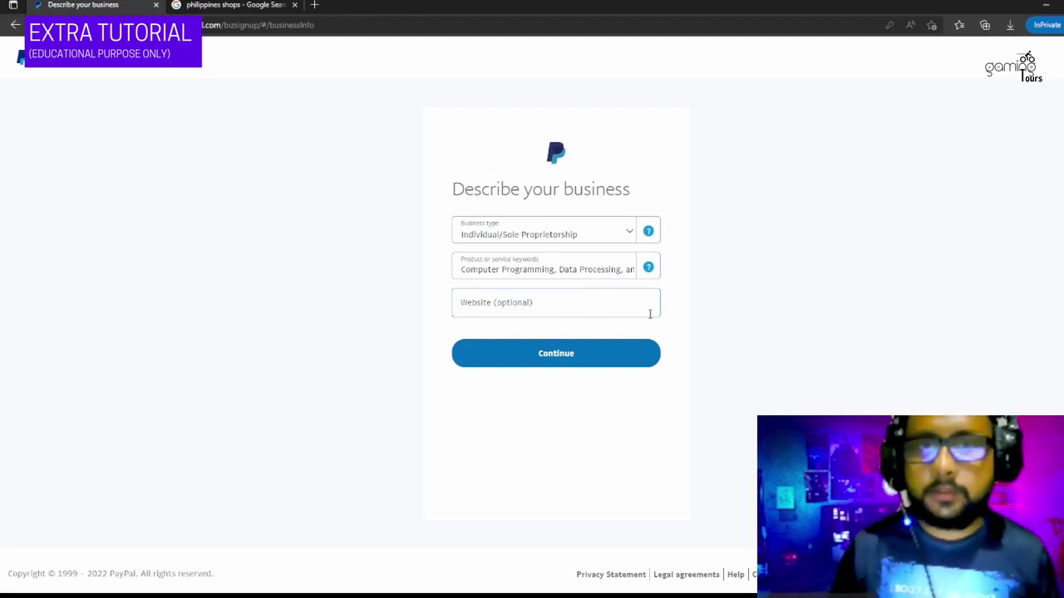
left_click(517, 357)
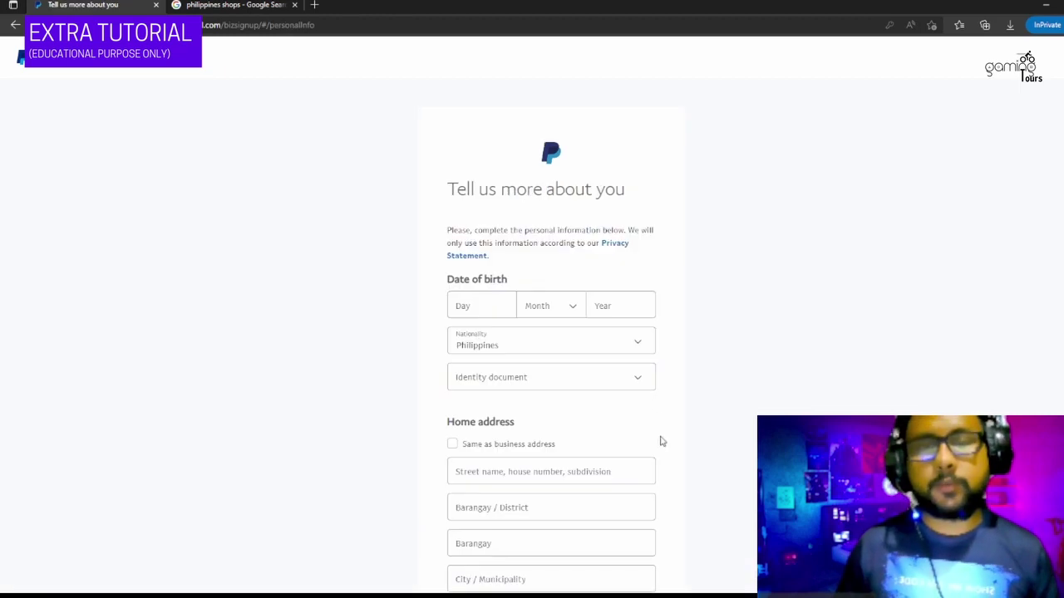
- Enter a date of birth of 5 March 1995 and keep Philippines as the nationality
scroll(769, 306, "down", 3)
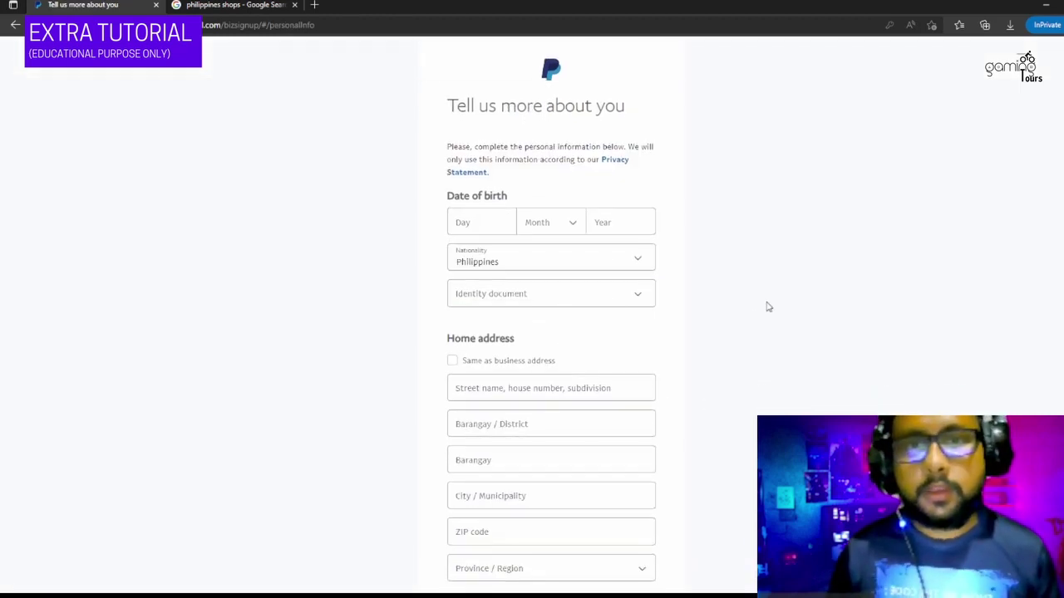
scroll(743, 290, "up", 3)
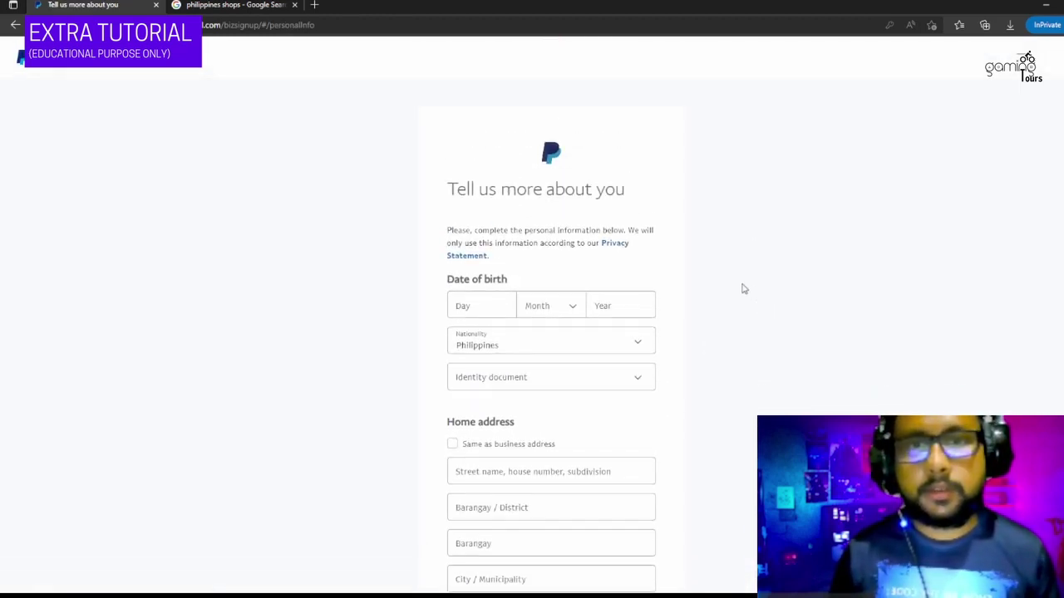
left_click(459, 307)
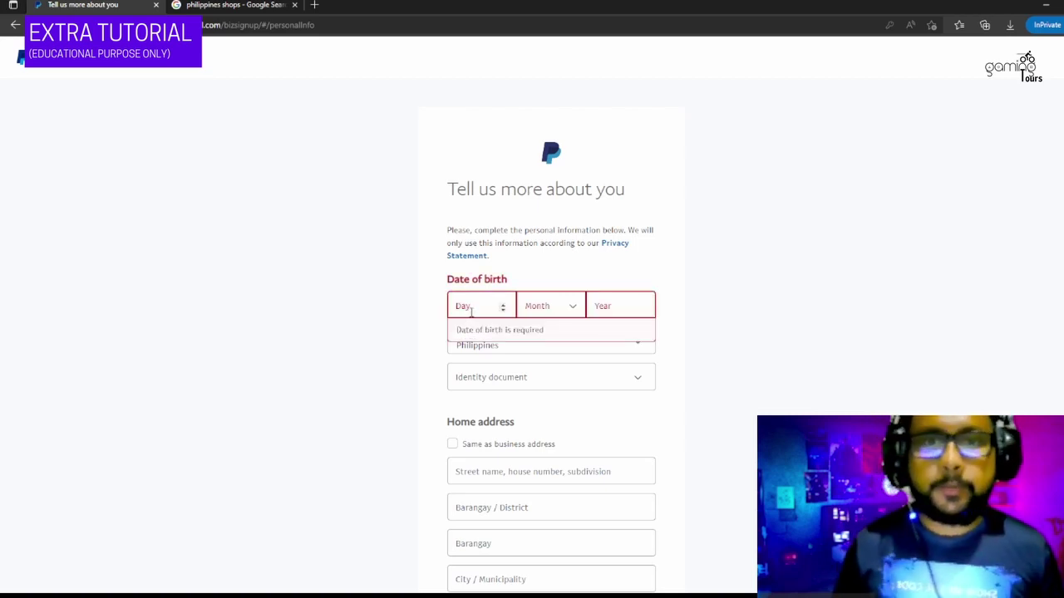
left_click(472, 312)
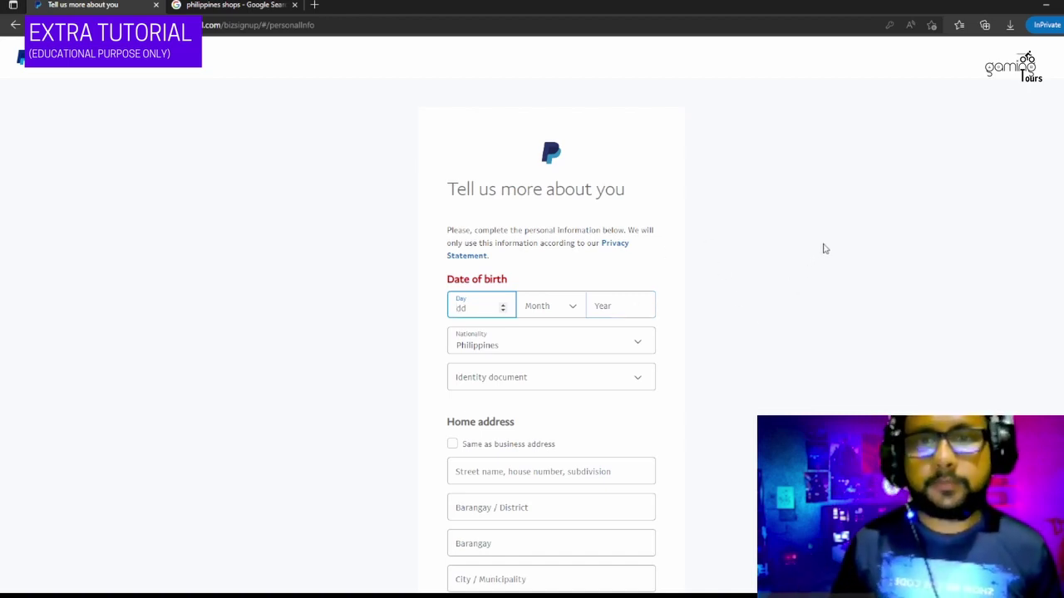
type("5")
key("Tab")
key("m")
key("Tab")
type("199")
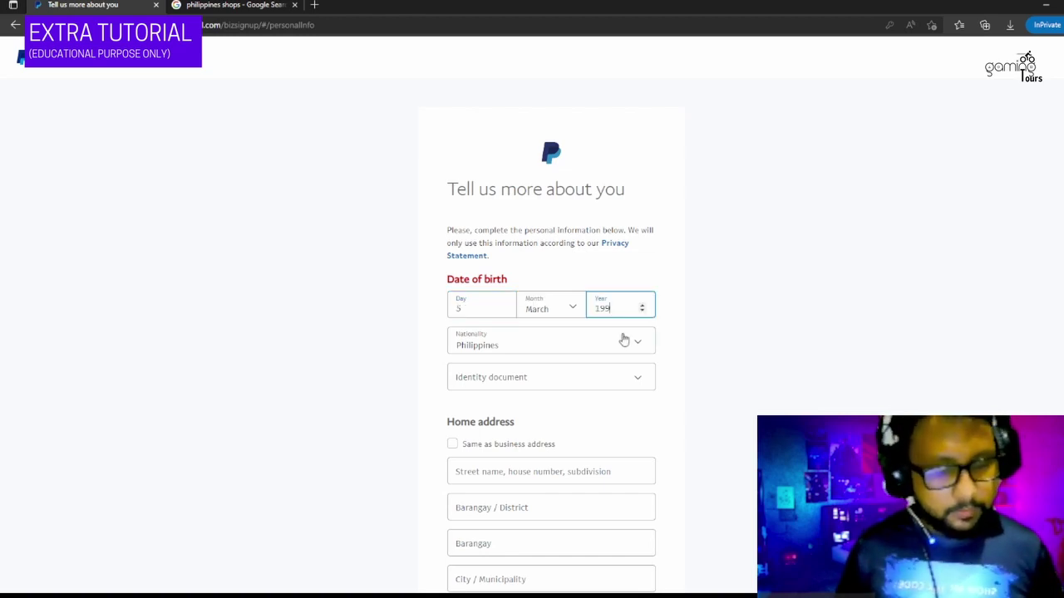
type("5")
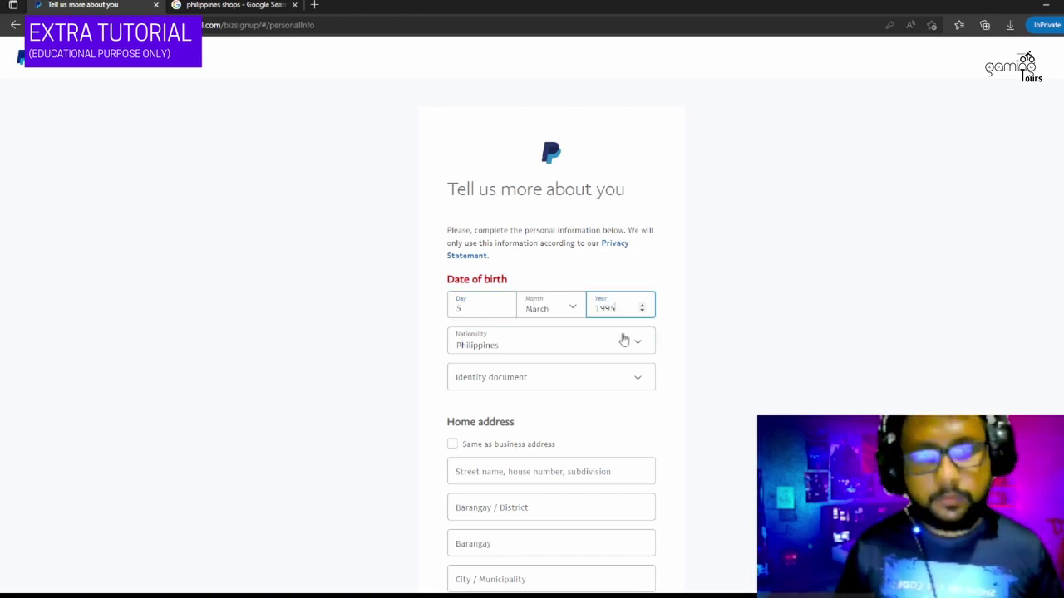
left_click(735, 348)
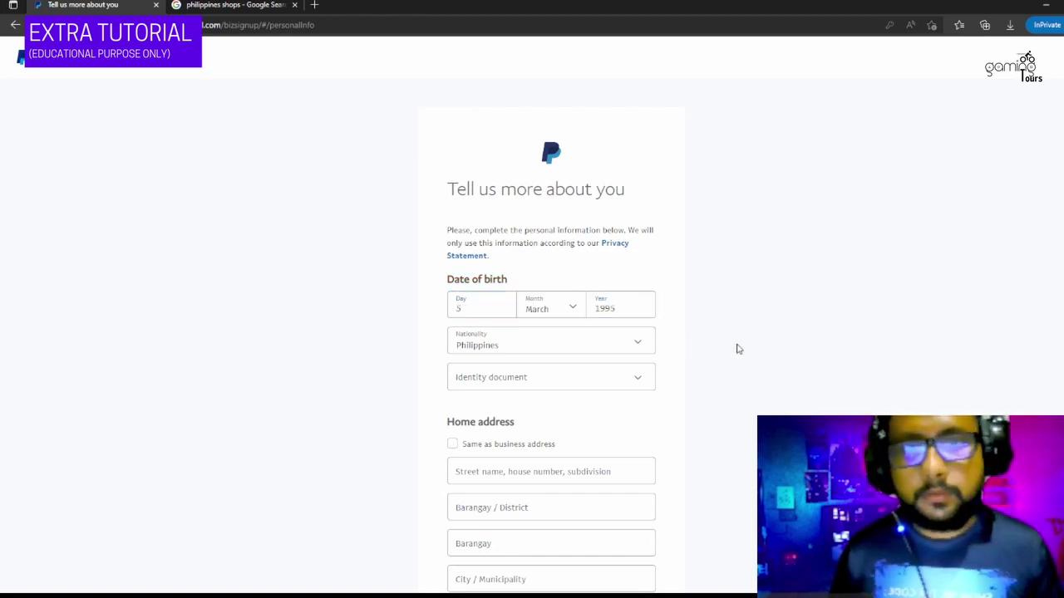
left_click(632, 350)
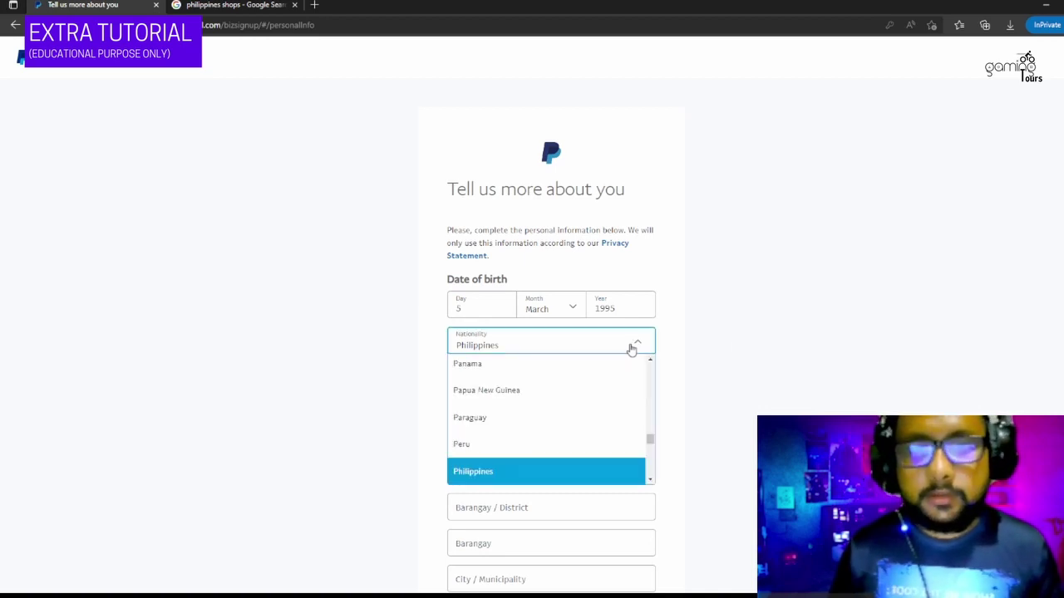
left_click(804, 323)
scroll(798, 321, "down", 2)
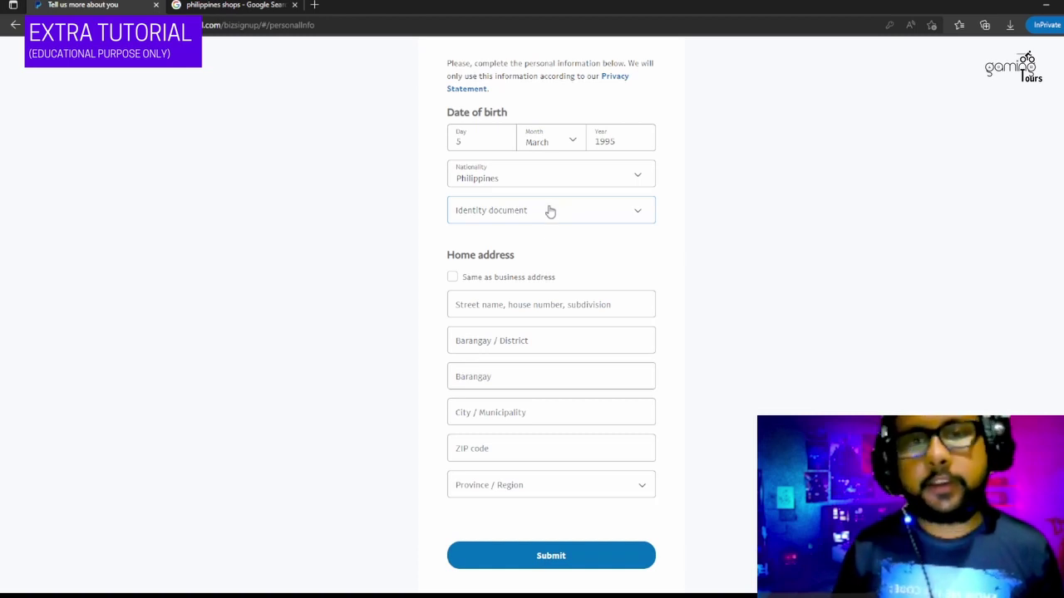
- Choose Driver's license as the identity document and enter the license number
left_click(549, 211)
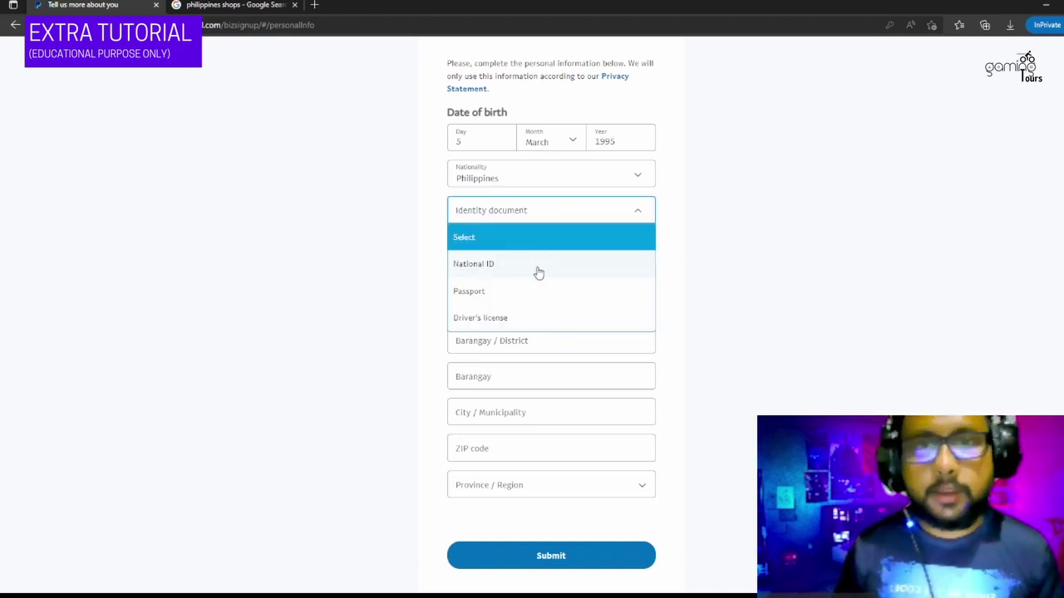
scroll(532, 295, "down", 1)
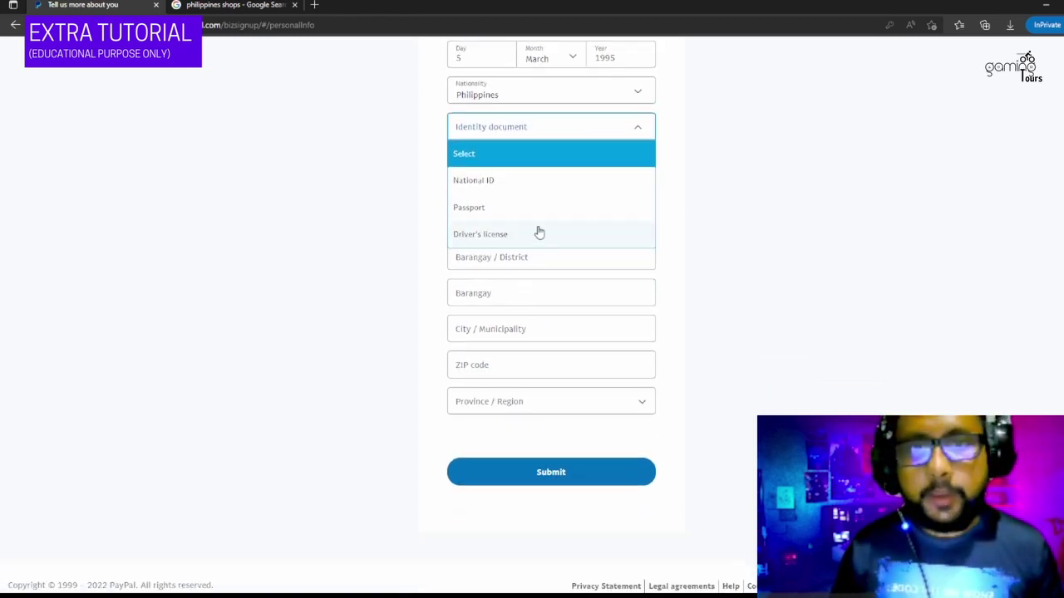
left_click(539, 233)
left_click(620, 159)
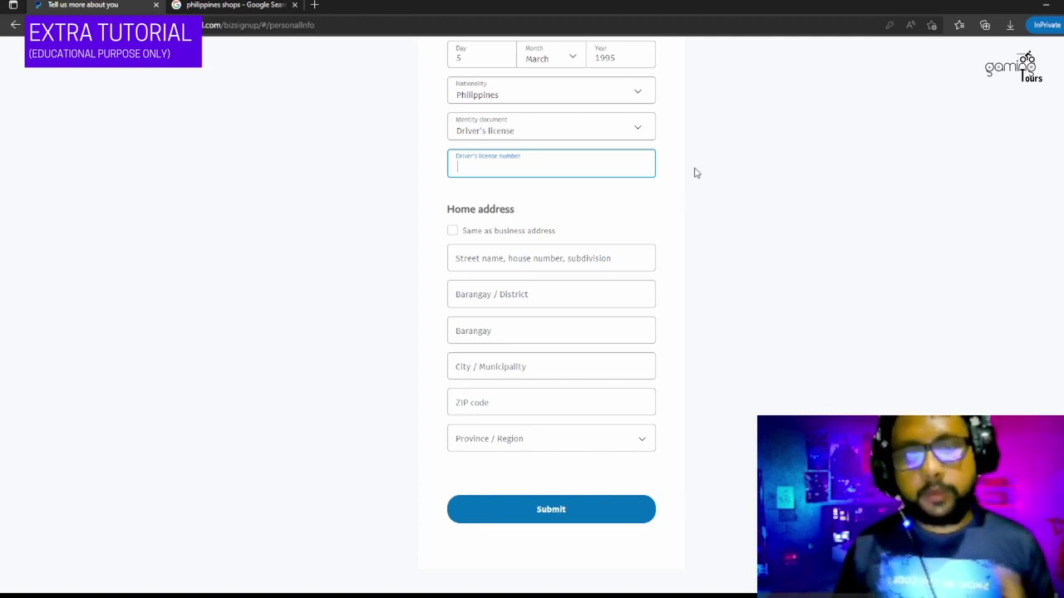
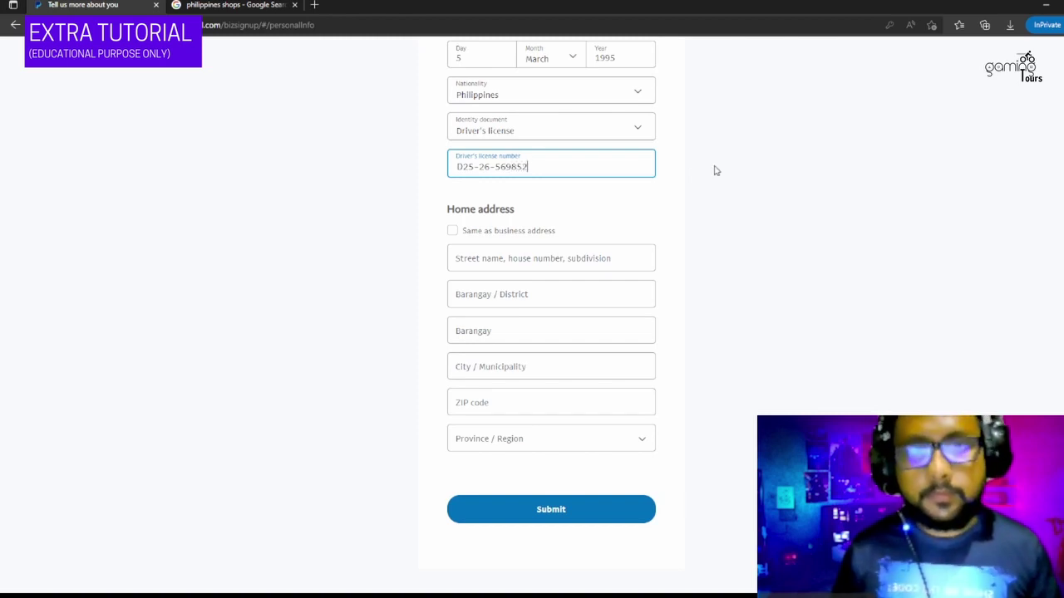
scroll(759, 246, "up", 2)
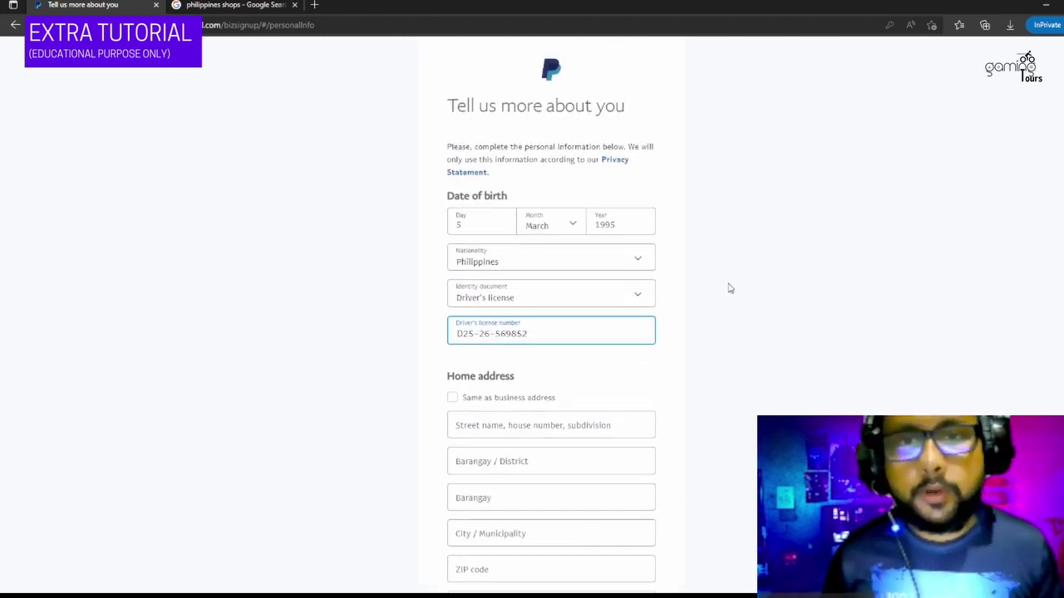
- Use the business address (Agdao, Davao City, 8000 Davao del Sur) as home address and submit
left_click(453, 397)
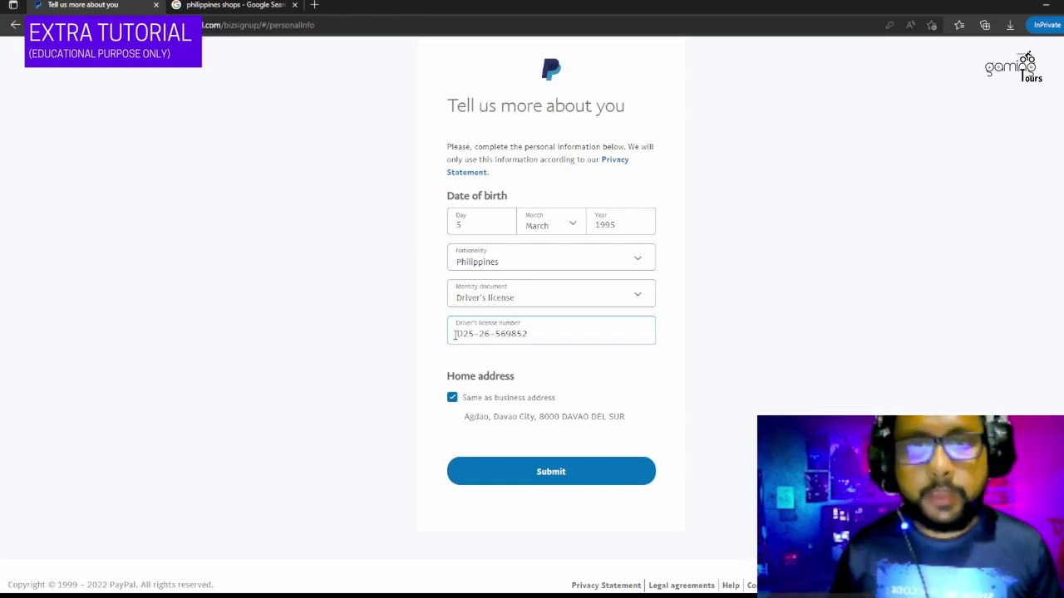
left_click_drag(454, 334, 529, 326)
left_click(550, 327)
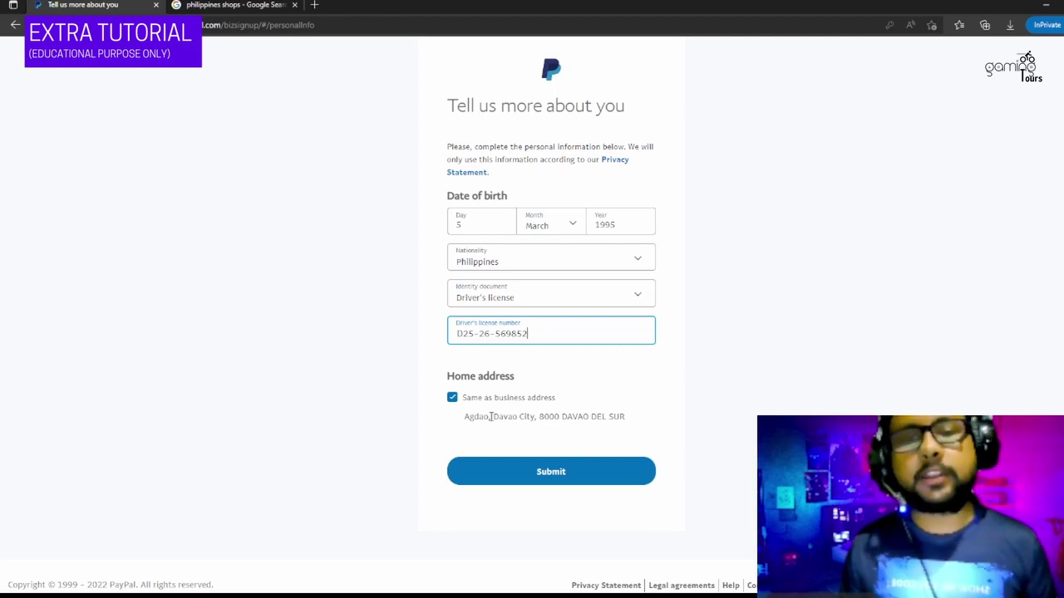
left_click(585, 467)
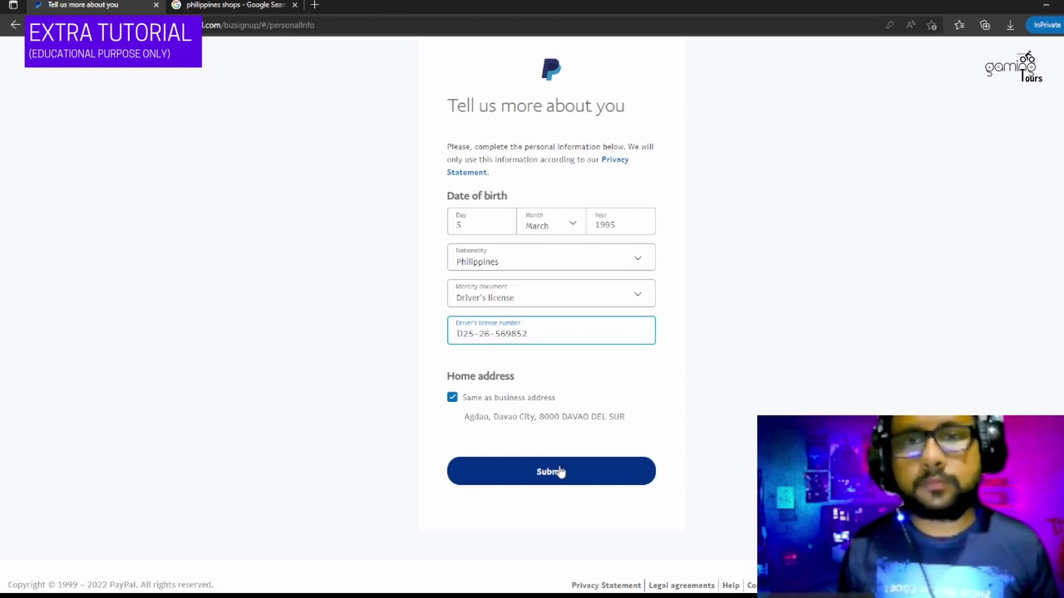
left_click(560, 472)
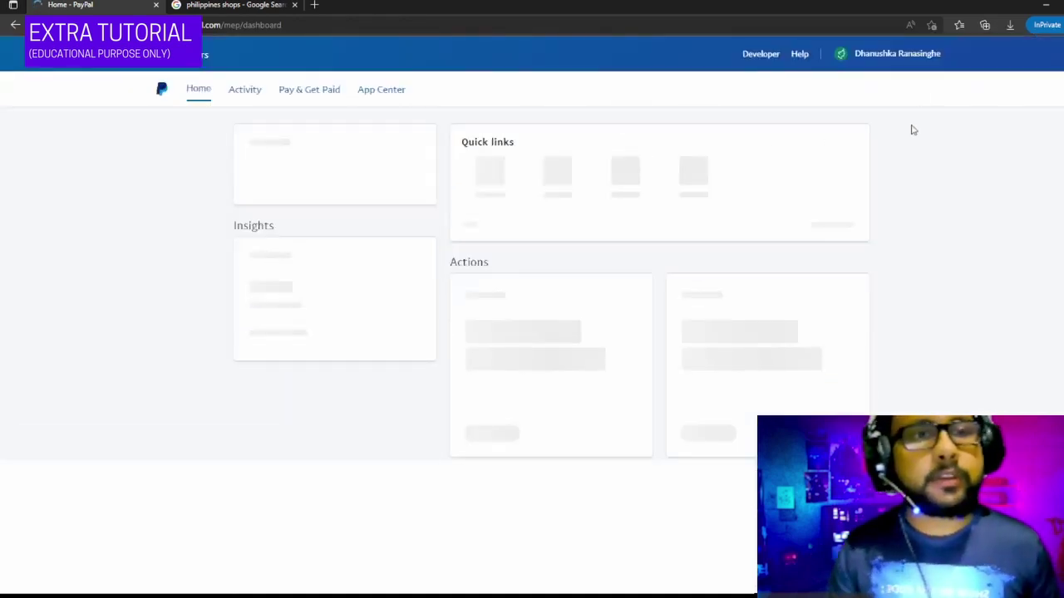
- Go to Profile Settings from the account name menu in the header
left_click(900, 60)
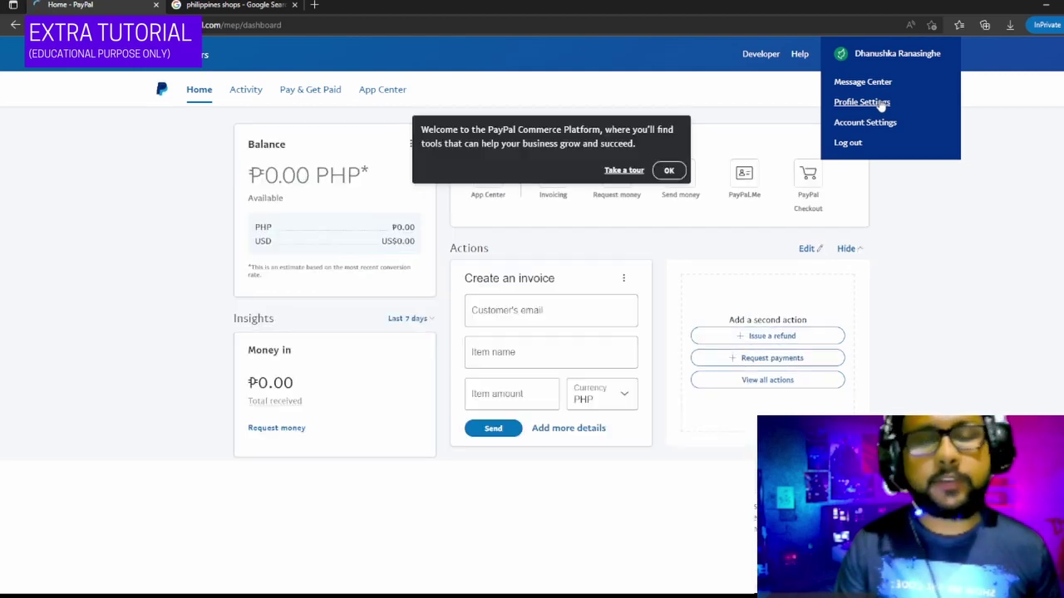
left_click(862, 101)
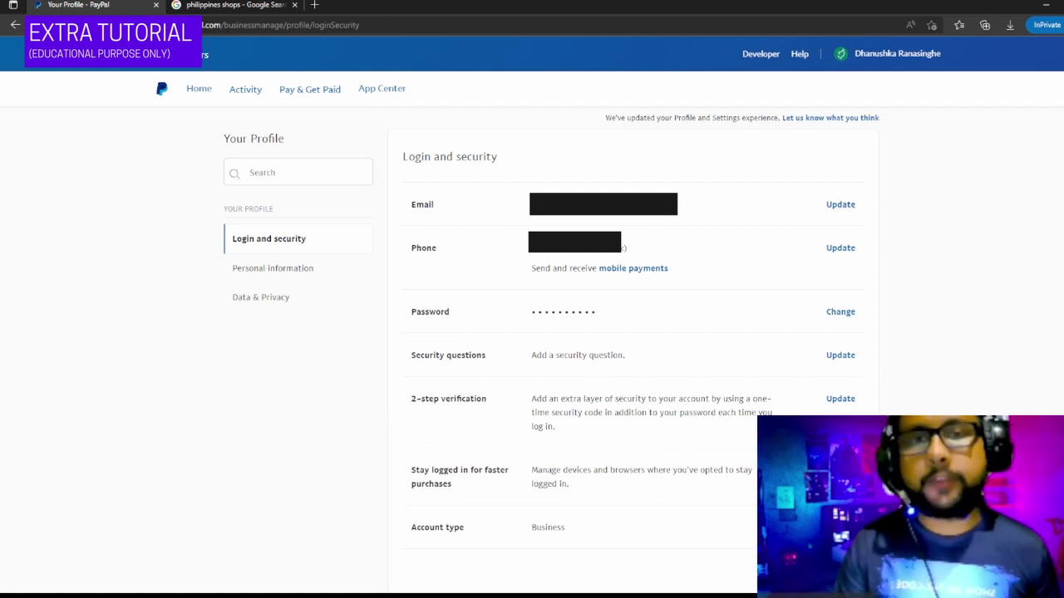
left_click(840, 204)
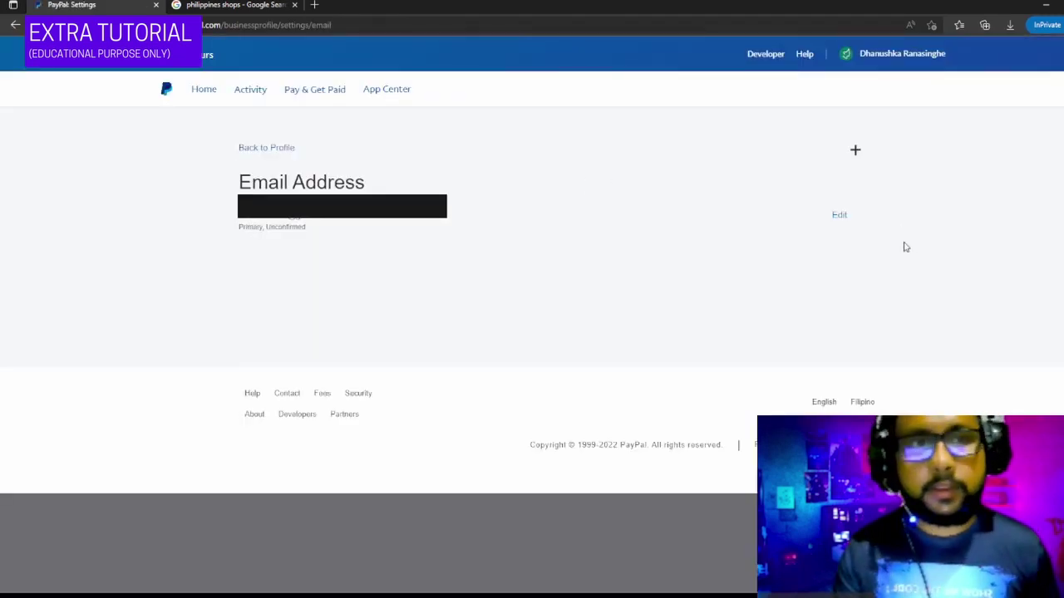
left_click(839, 215)
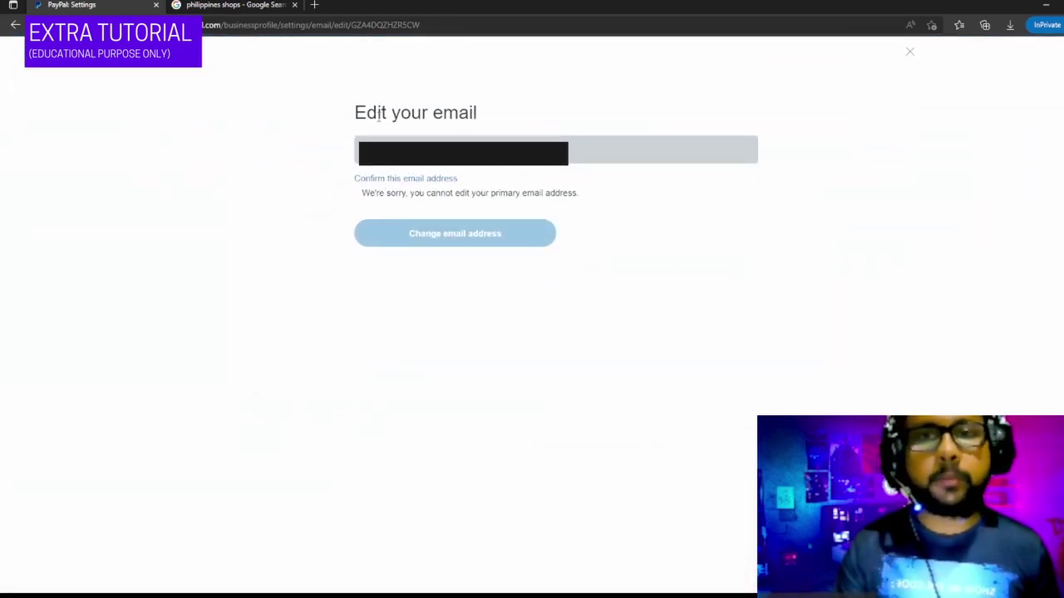
left_click_drag(356, 113, 510, 109)
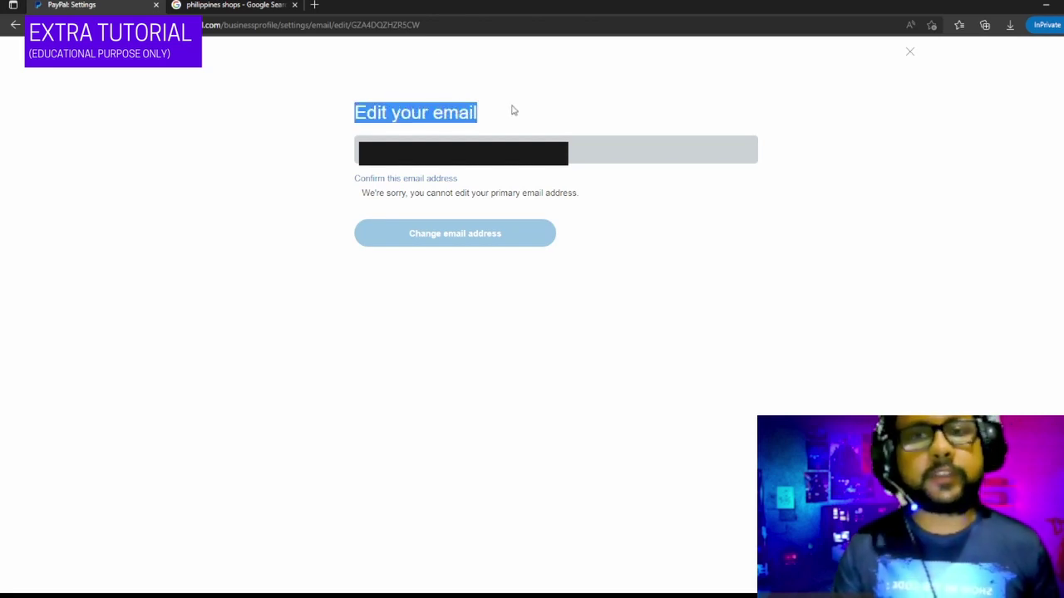
left_click(508, 117)
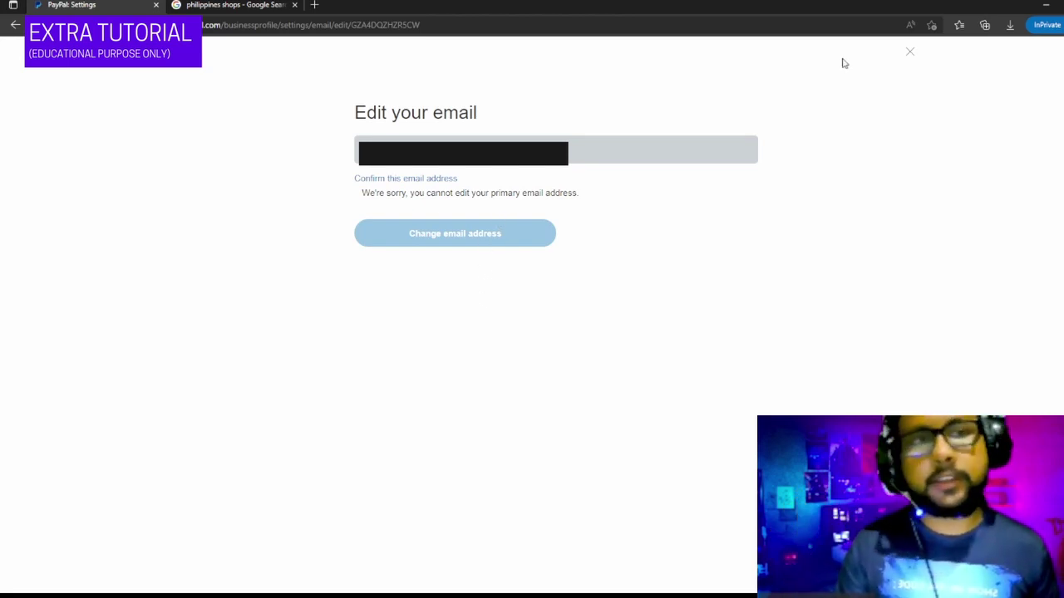
left_click(910, 53)
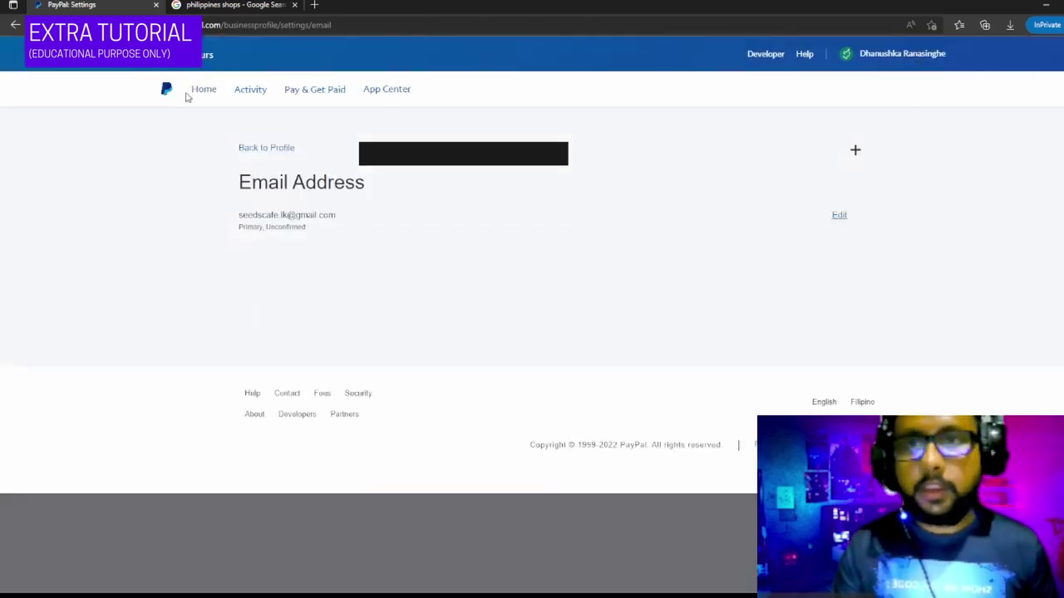
left_click(11, 25)
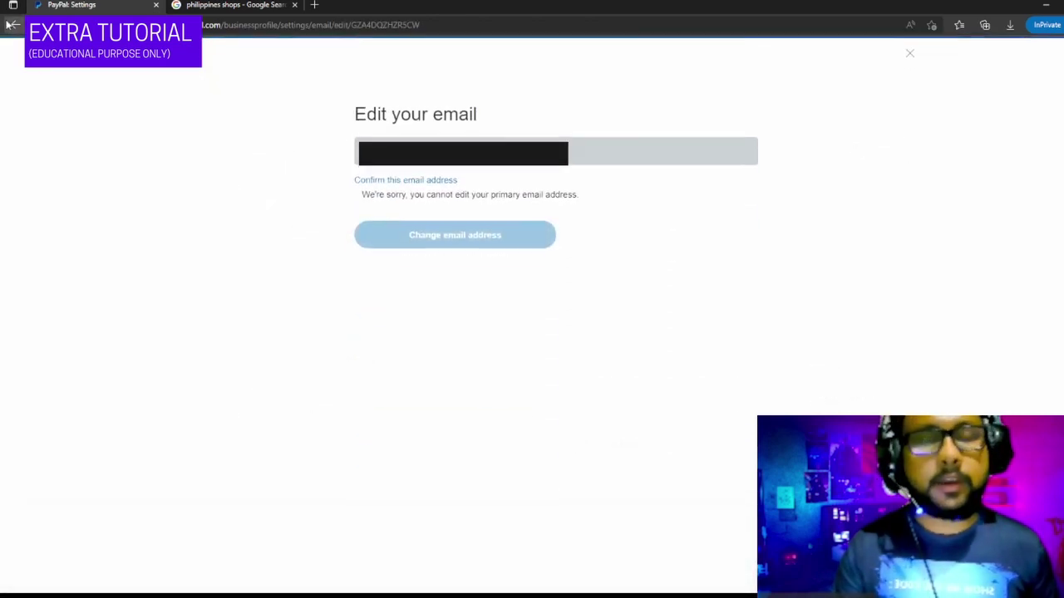
left_click(12, 25)
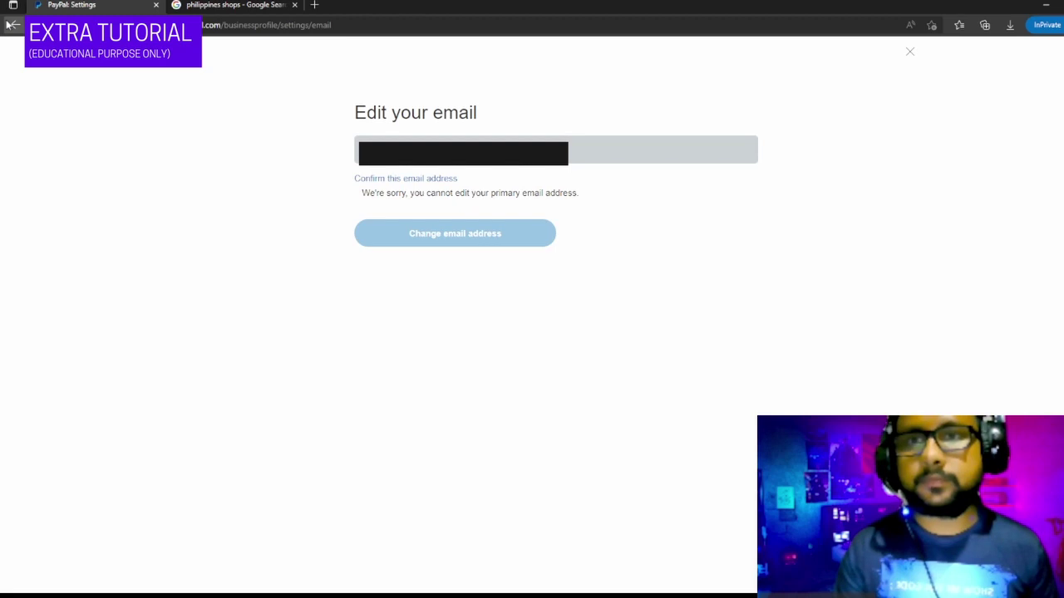
left_click(12, 25)
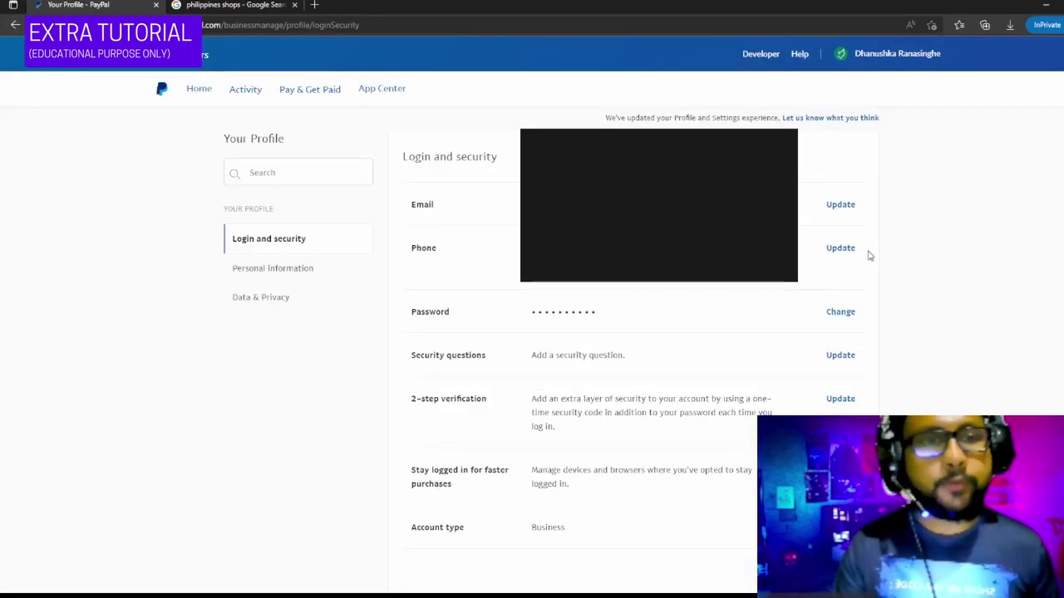
- Change the primary phone number's type from Work to Mobile, save it, and go back to the dashboard
left_click(839, 248)
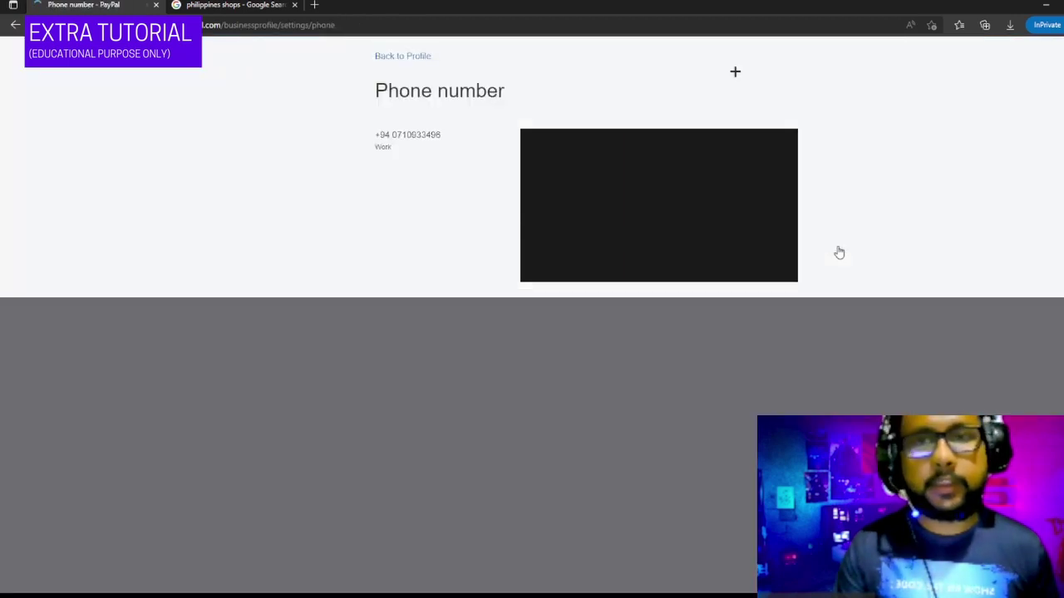
left_click(724, 204)
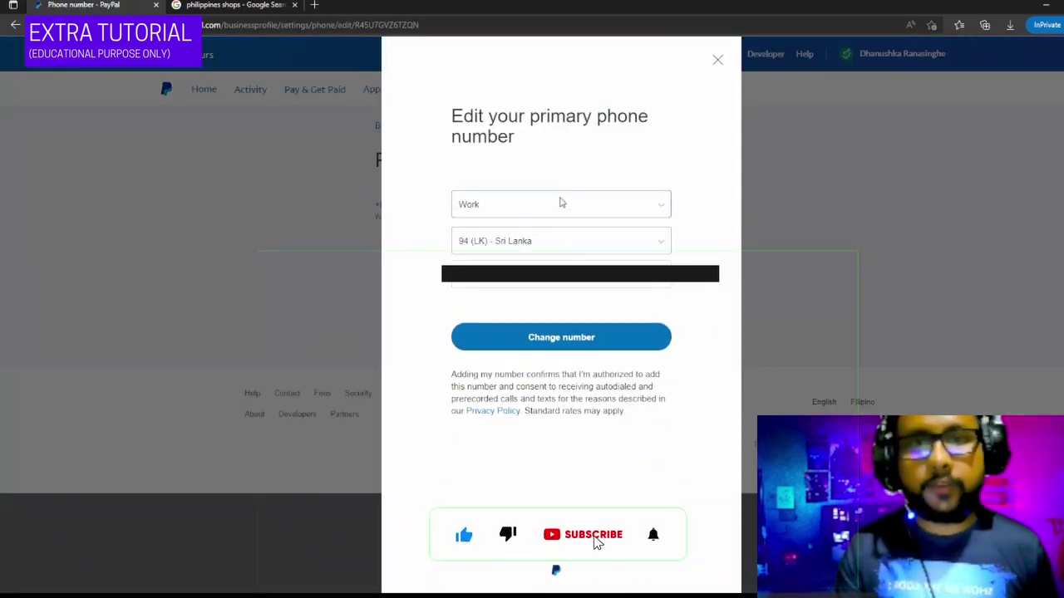
left_click(560, 203)
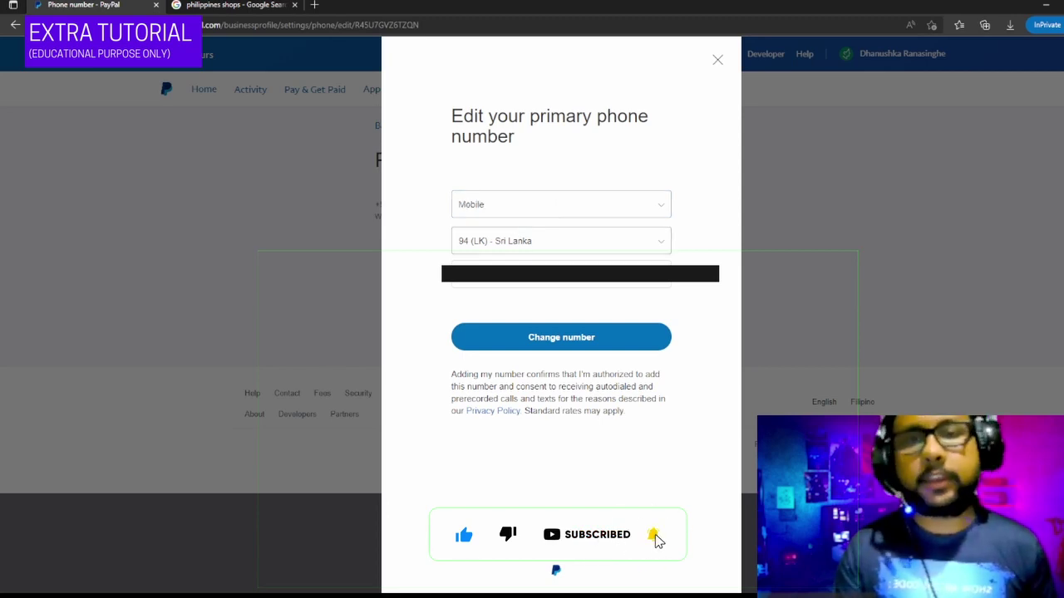
left_click(568, 337)
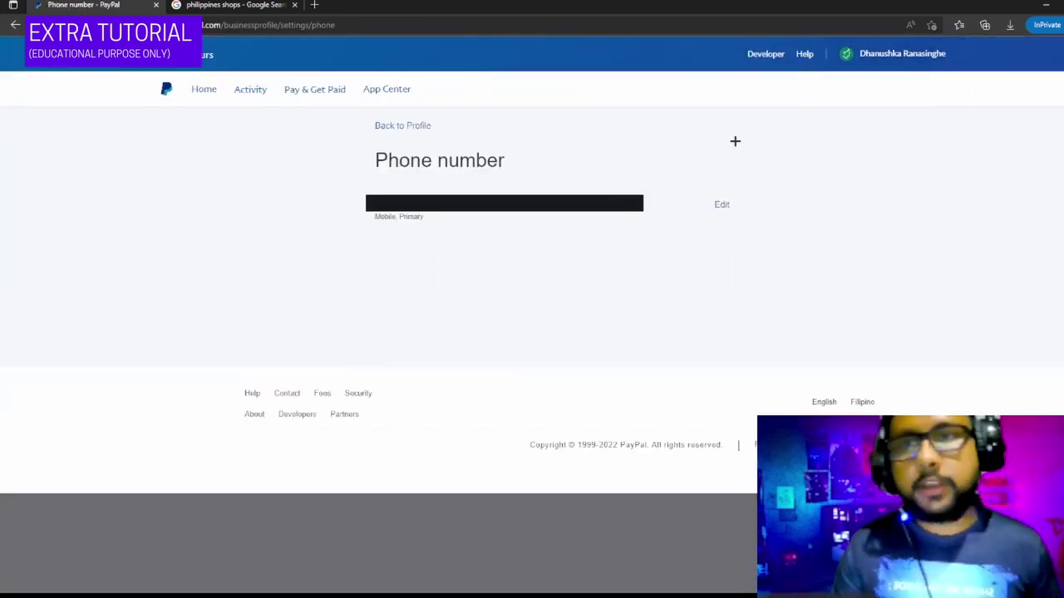
left_click(204, 92)
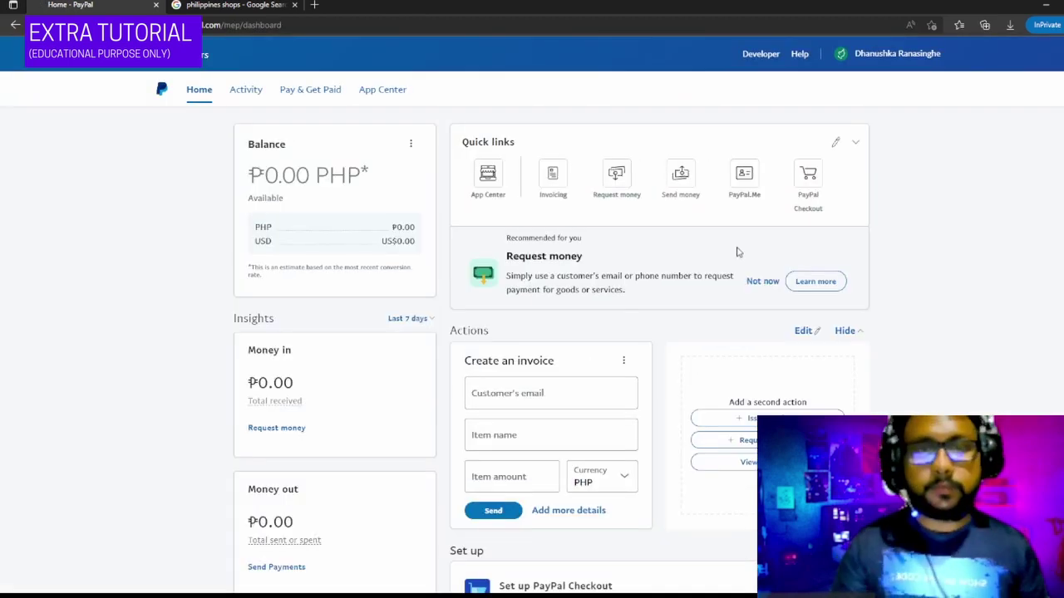